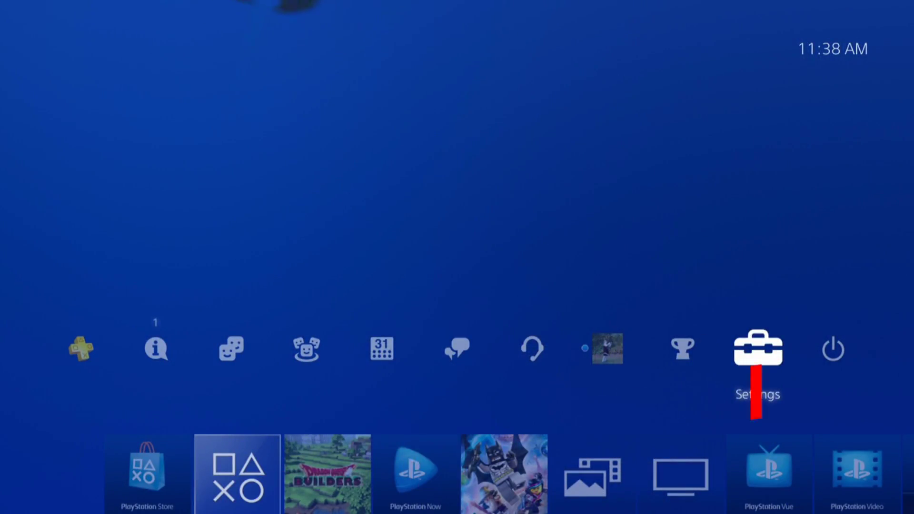
Step: Go into the PS4 System settings and confirm Enable HDCP is unchecked
key(Return)
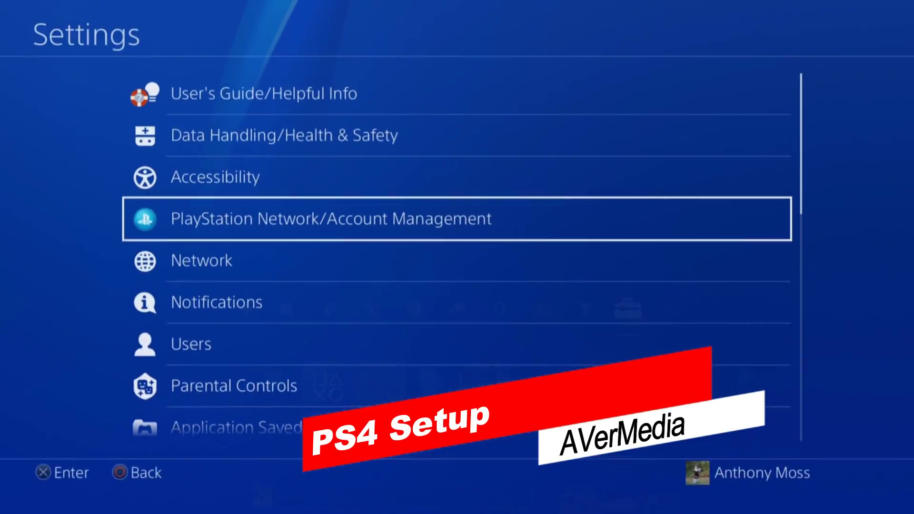
key(Down)
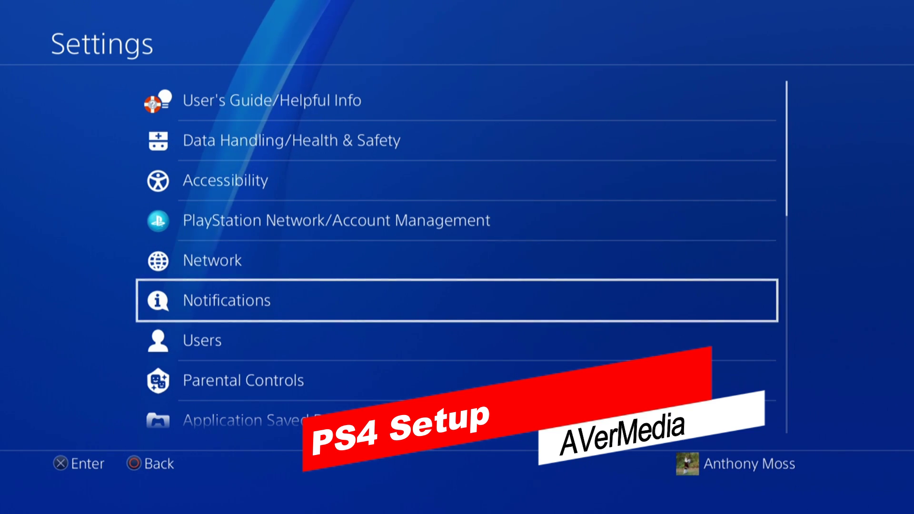
key(Down)
key(Down)
key(Down)
key(Down)
key(Down)
key(Down)
key(Down)
key(Down)
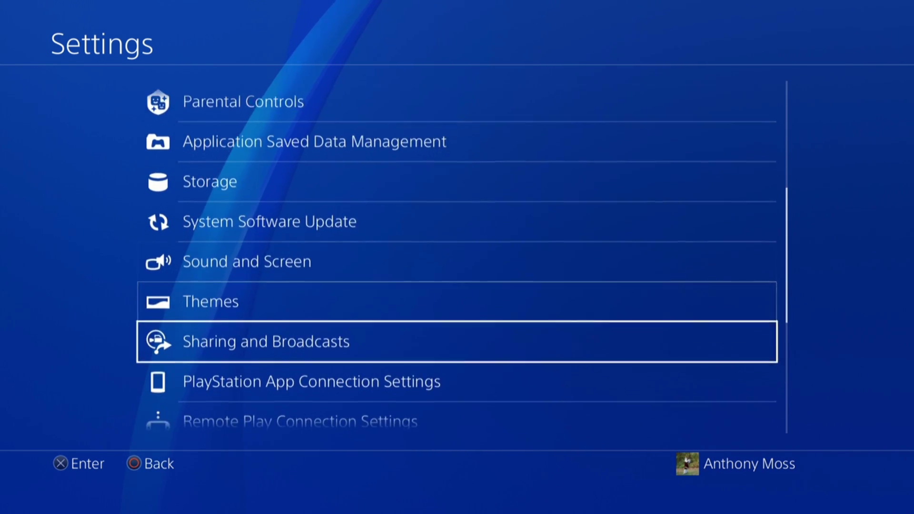
key(Down)
key(Down)
key(Down)
key(Down)
key(Down)
key(Down)
key(Down)
key(Down)
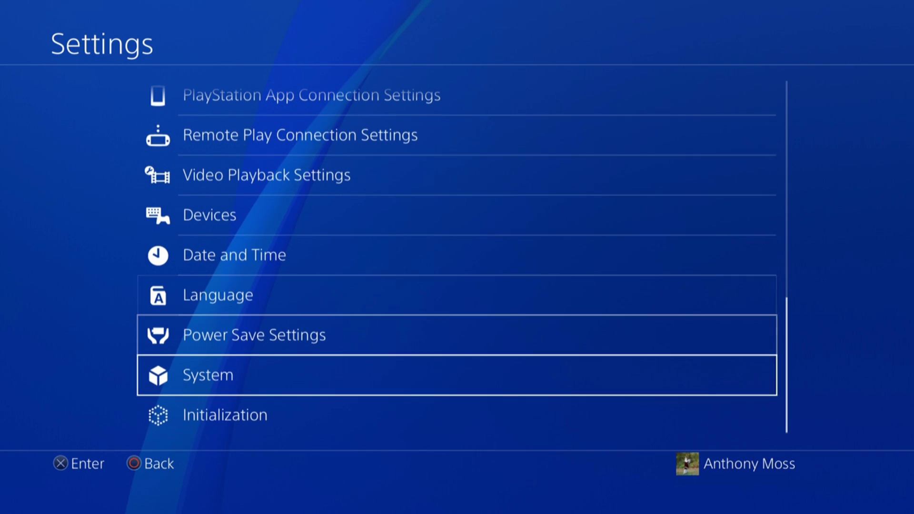
key(Return)
key(Down)
key(Down)
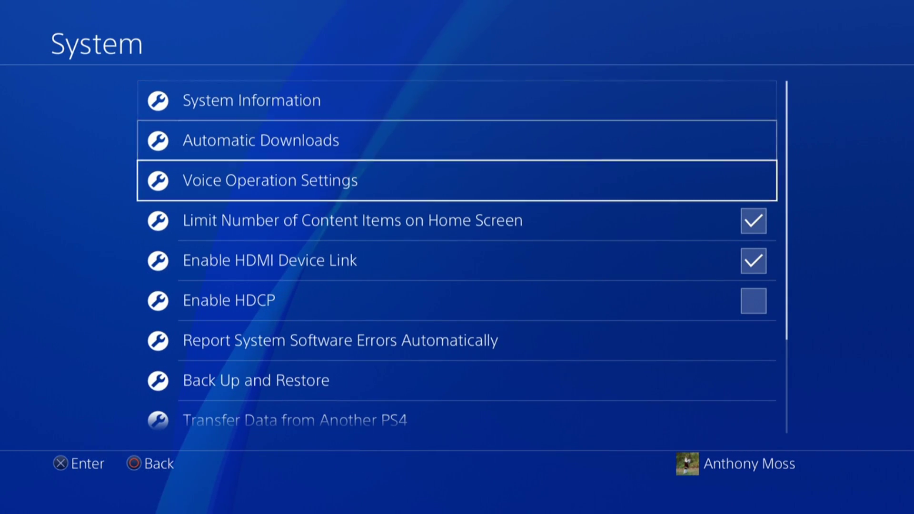
key(Down)
key(Down)
key(Down)
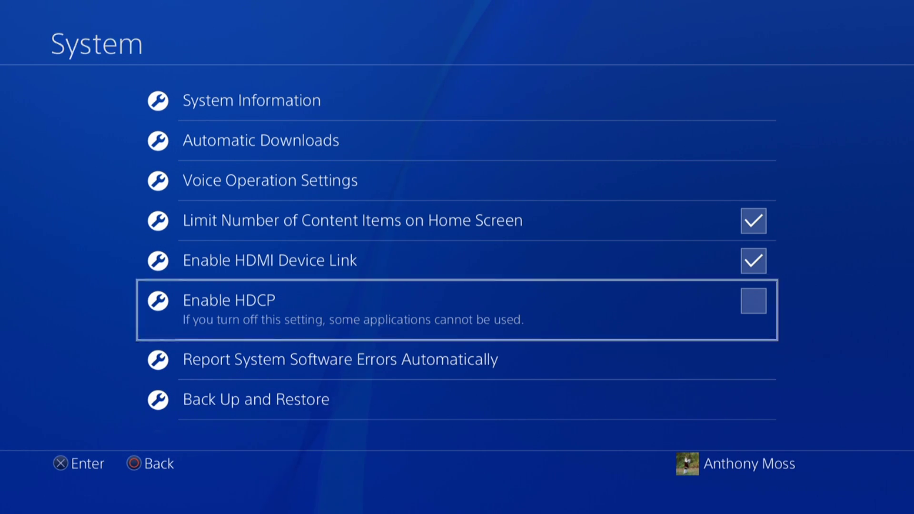
Step: Back out of System and move down the Settings list to Sound and Screen
key(Escape)
key(Up)
key(Up)
key(Up)
key(Up)
key(Up)
key(Up)
key(Up)
key(Up)
key(Up)
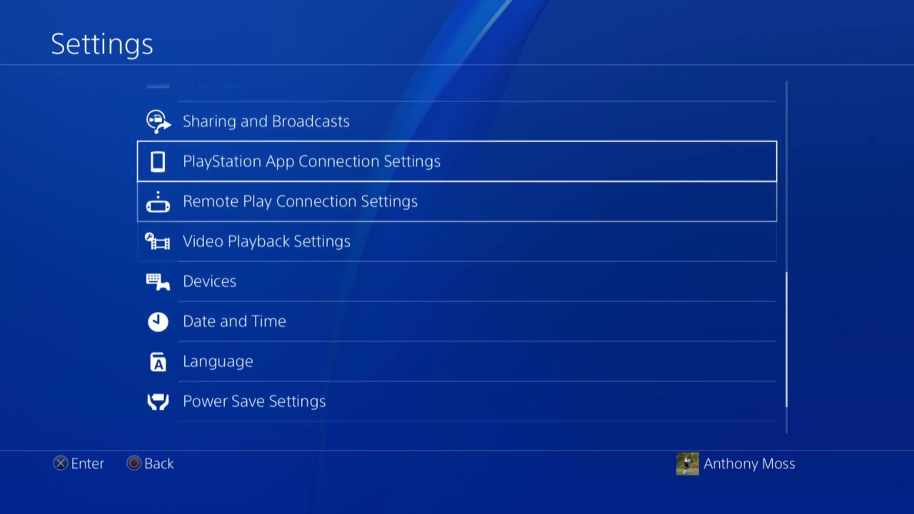
key(Escape)
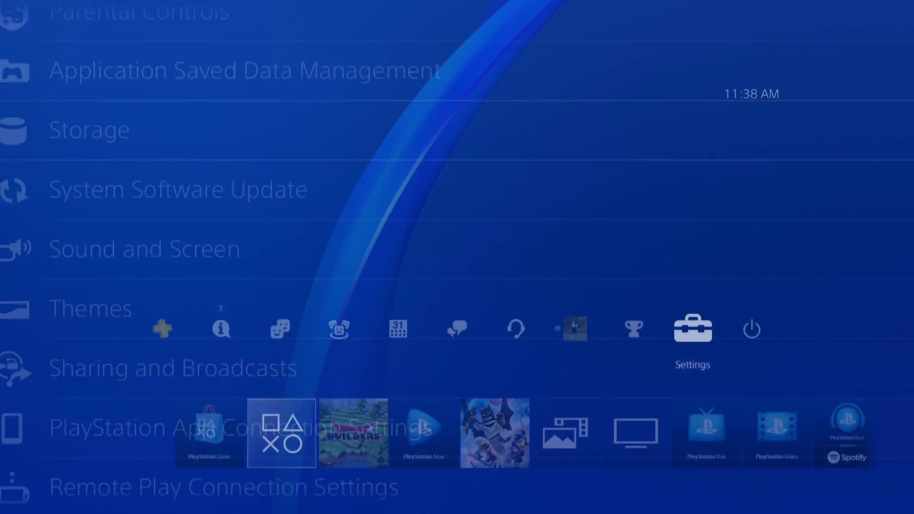
key(Return)
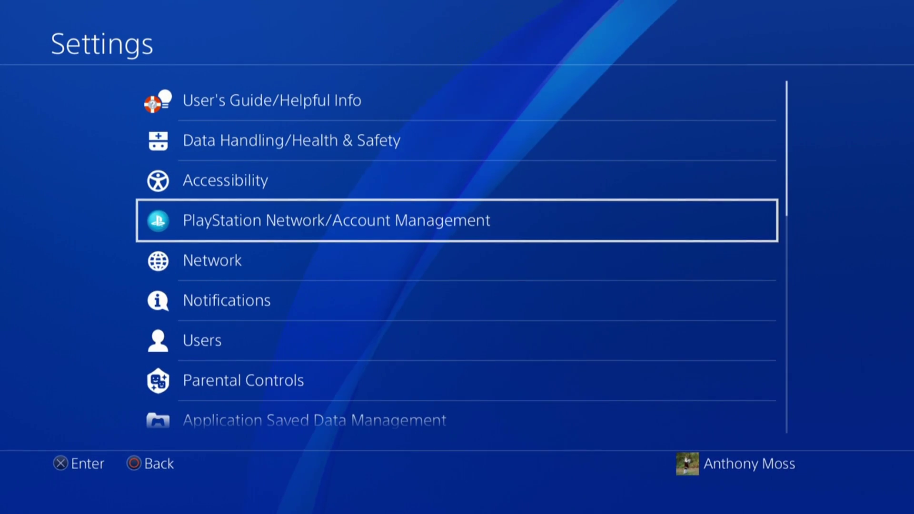
key(Escape)
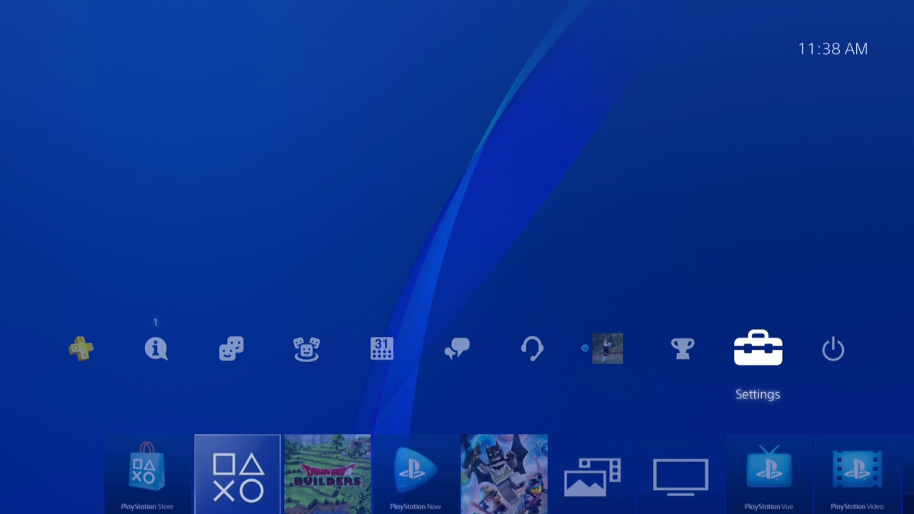
key(Return)
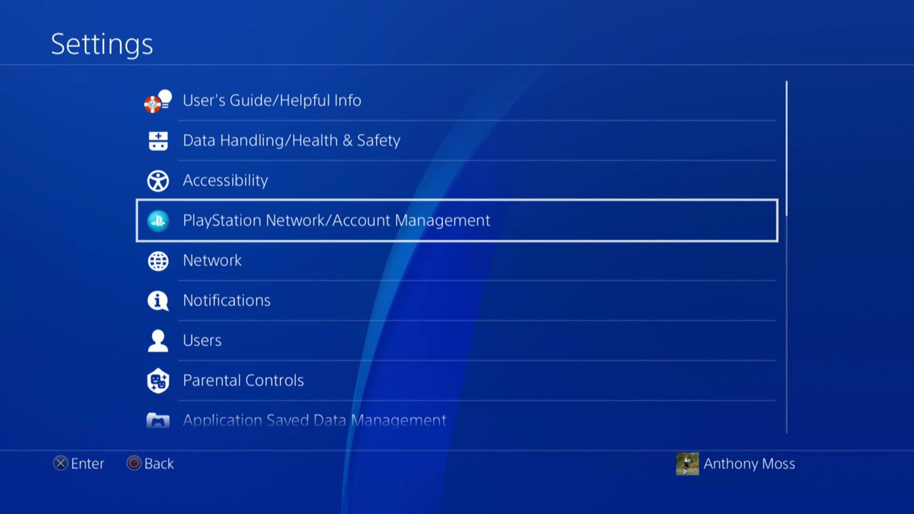
key(Up)
key(Up)
key(Down)
key(Down)
key(Down)
key(Down)
key(Down)
key(Down)
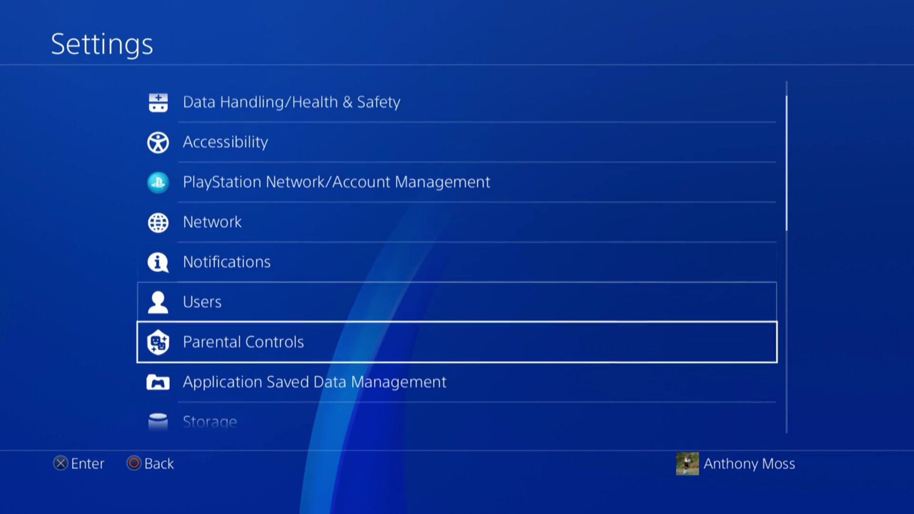
key(Down)
key(Down)
key(Down)
key(Down)
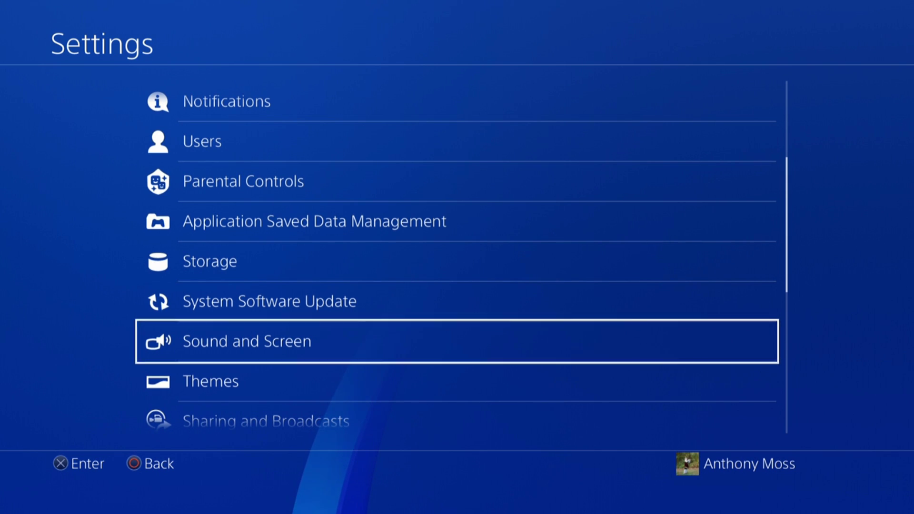
Step: Keep the video output resolution at 1080p and review the Video Output Information
key(Return)
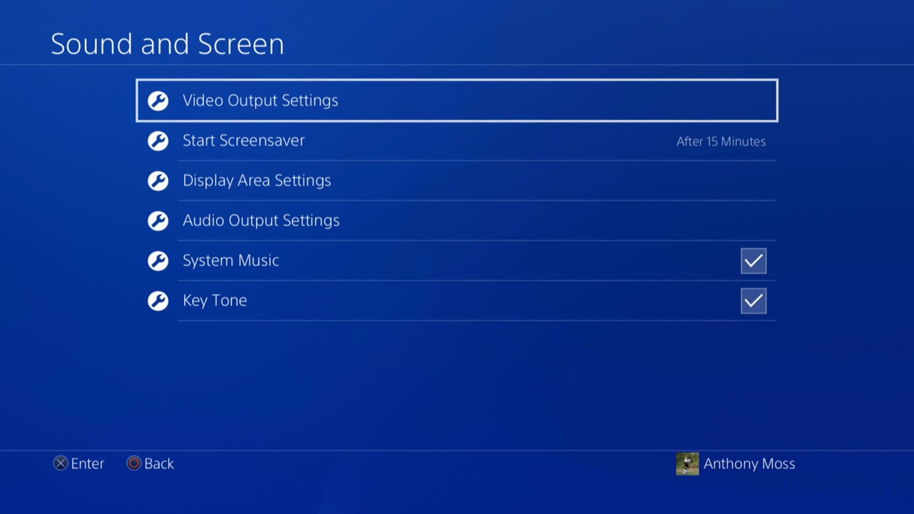
key(Return)
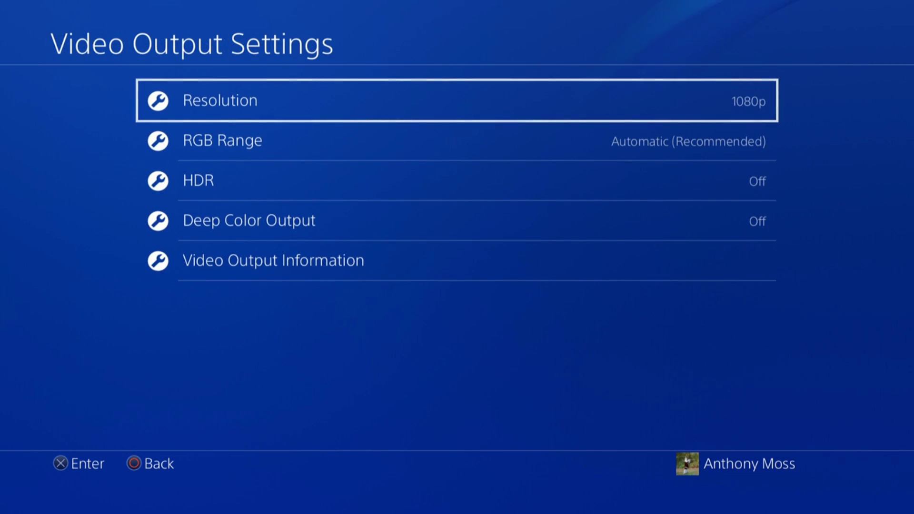
key(Return)
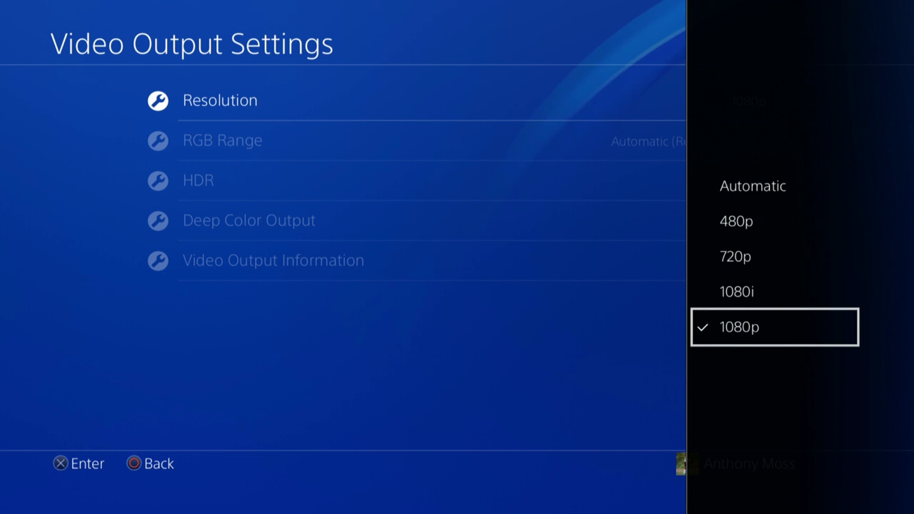
key(Escape)
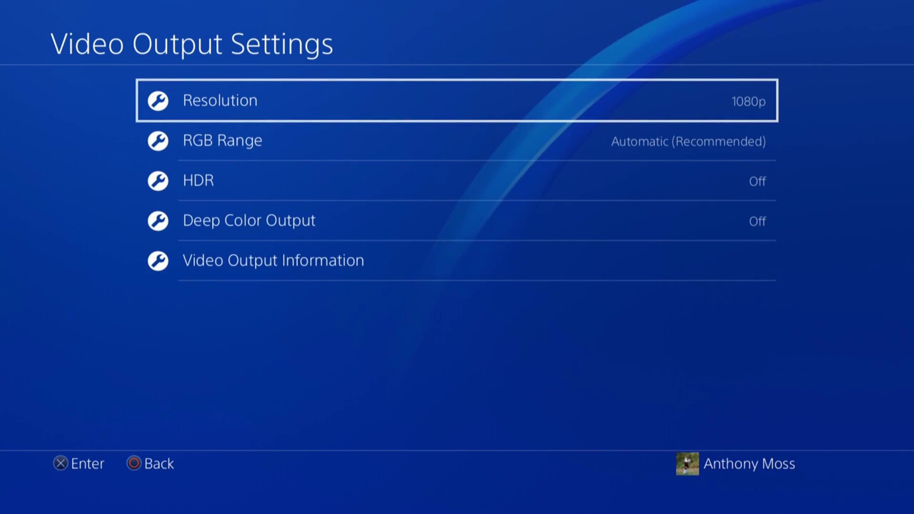
key(Down)
key(Down)
key(Down)
key(Down)
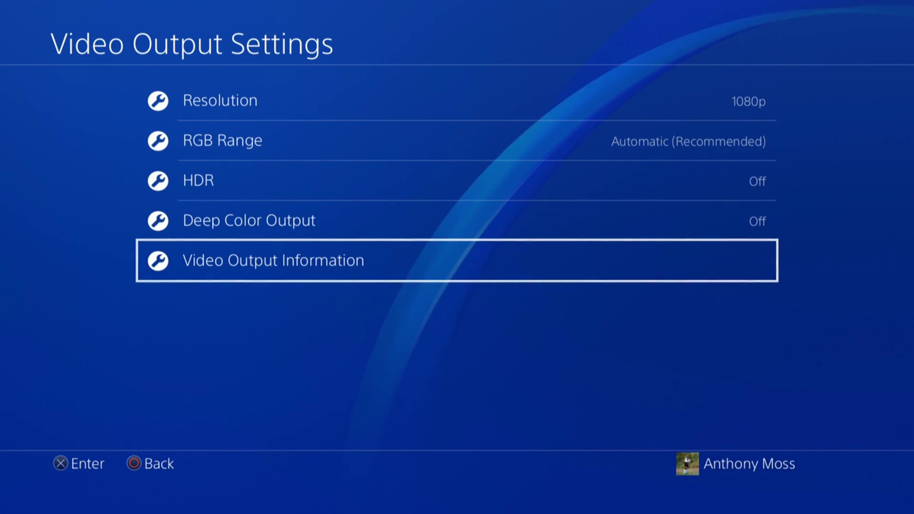
key(Return)
key(Escape)
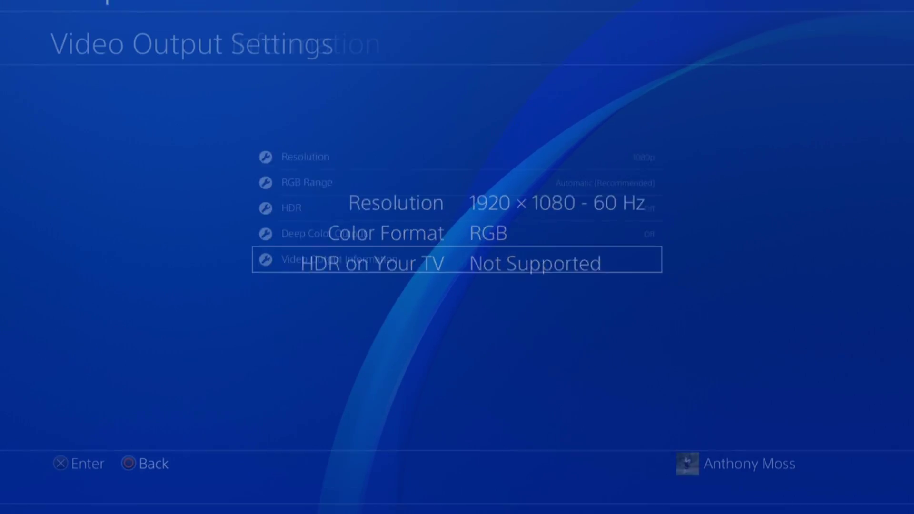
key(Escape)
Step: Shrink the Display Area by two steps
key(Down)
key(Down)
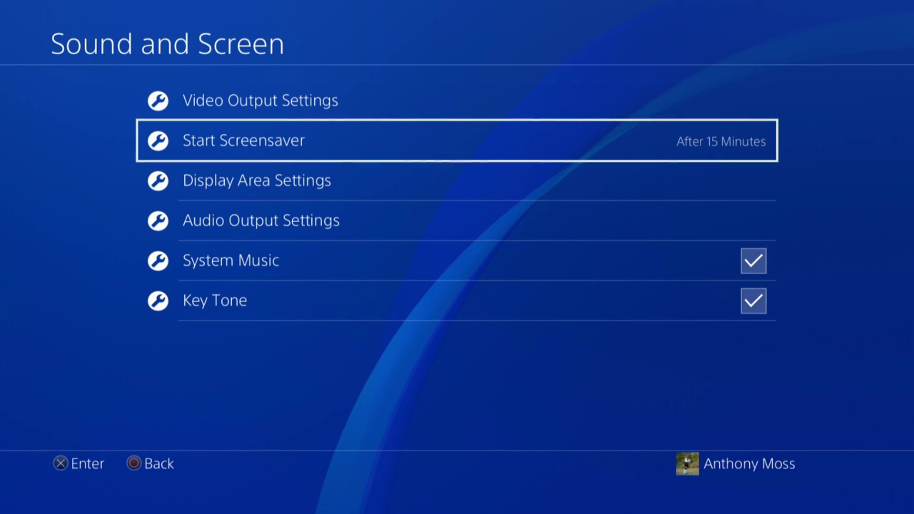
key(Return)
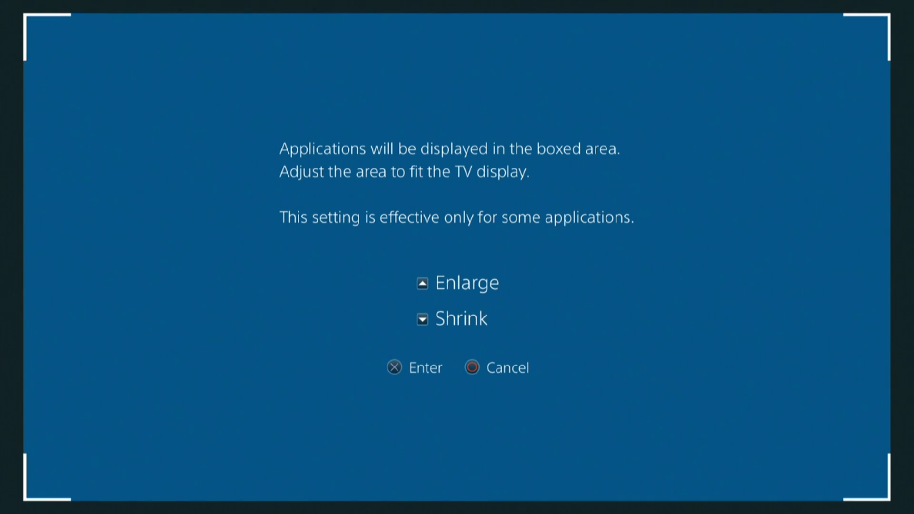
key(Down)
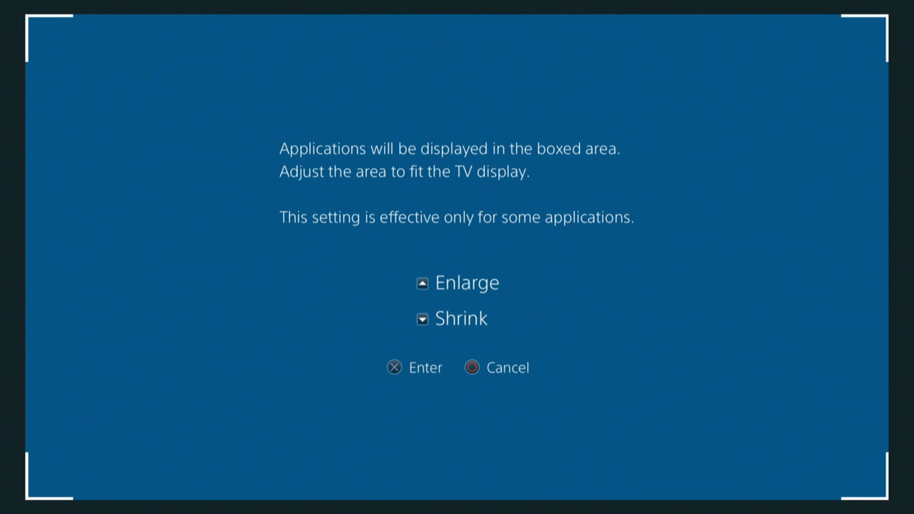
key(Down)
key(Return)
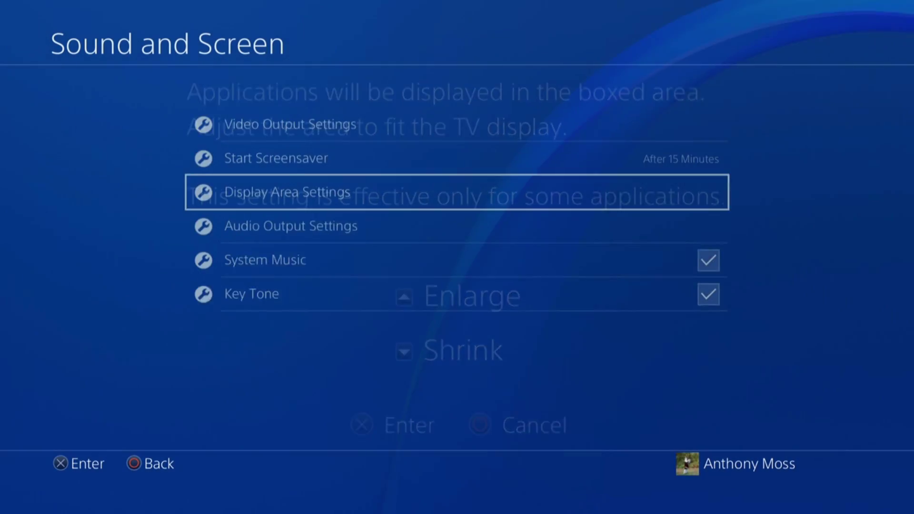
Step: Leave the Audio Format (Priority) on Bitstream (Dolby)
key(Down)
key(Return)
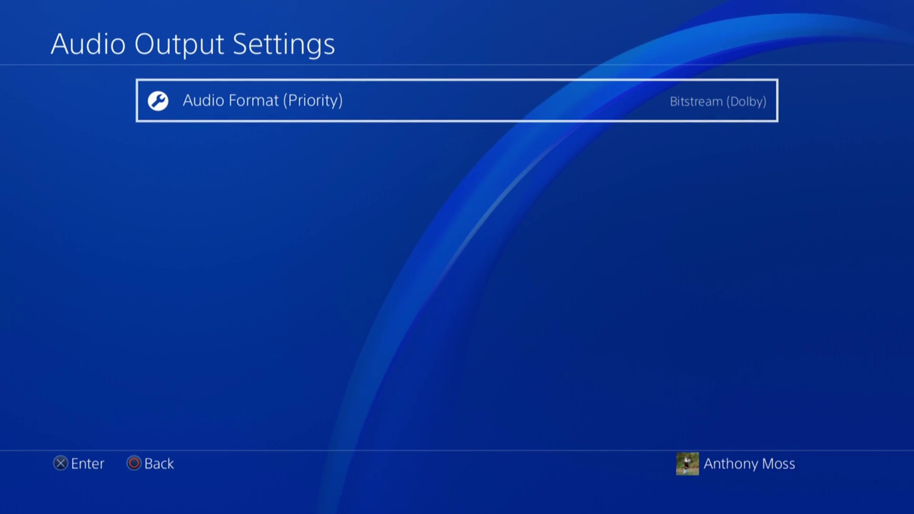
key(Return)
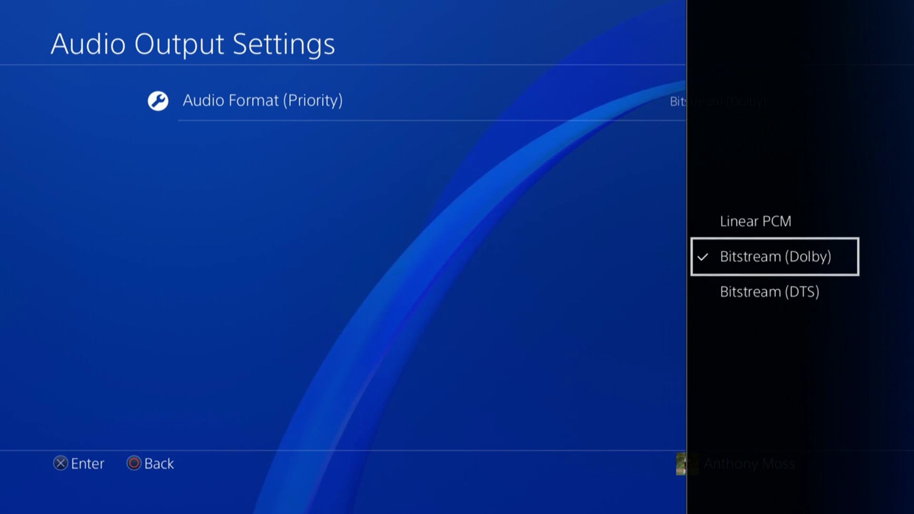
key(Escape)
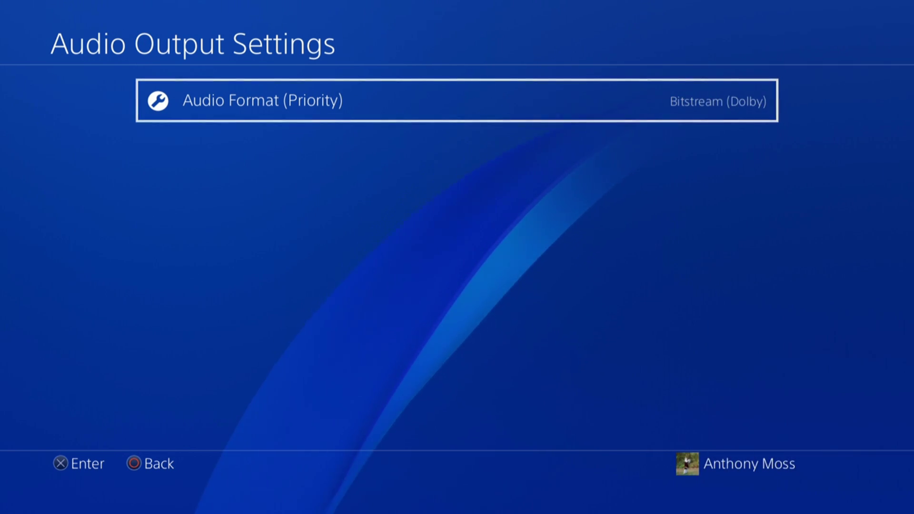
key(Escape)
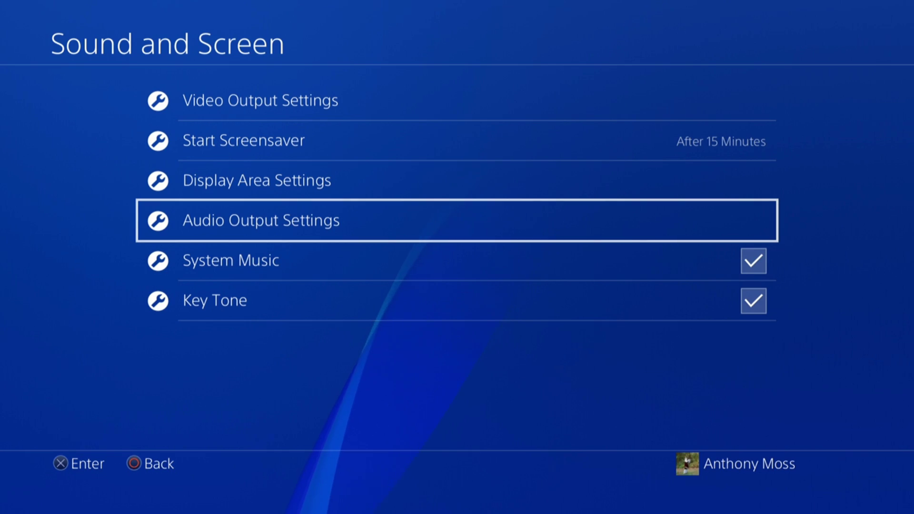
Step: Return to the PS4 Settings list and scroll down the Live Gamer Portable download page
key(Escape)
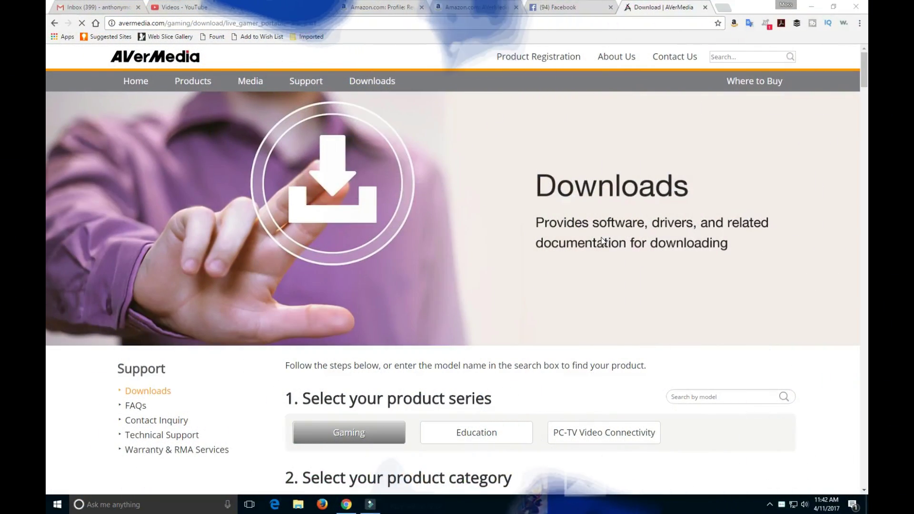
scroll(555, 237, down, 4)
scroll(554, 237, down, 6)
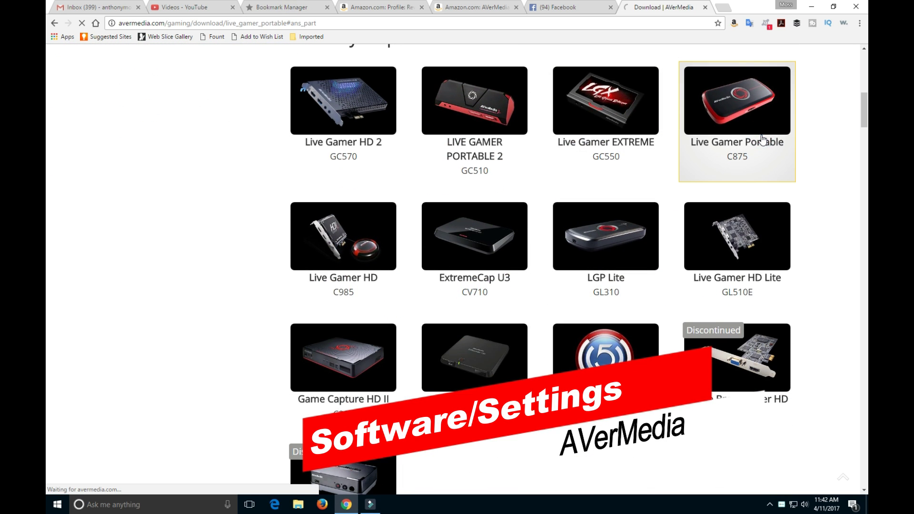
scroll(443, 332, down, 9)
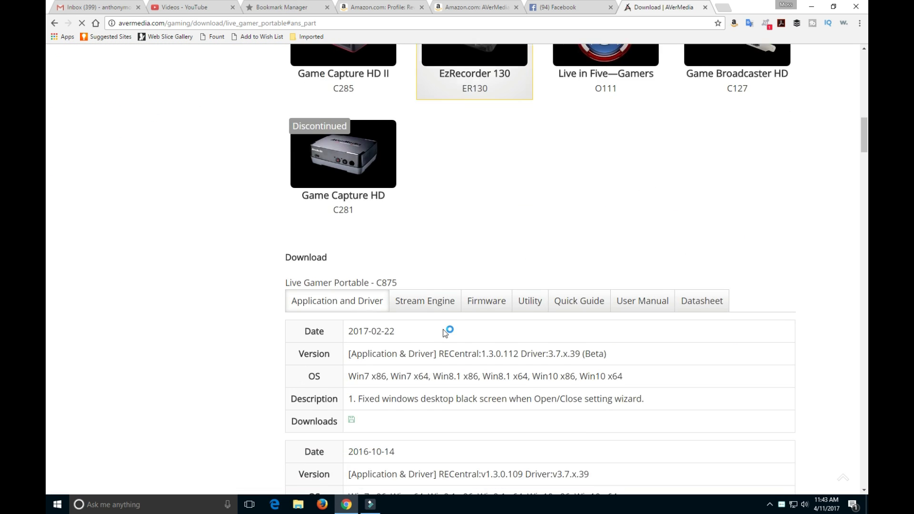
scroll(461, 293, down, 2)
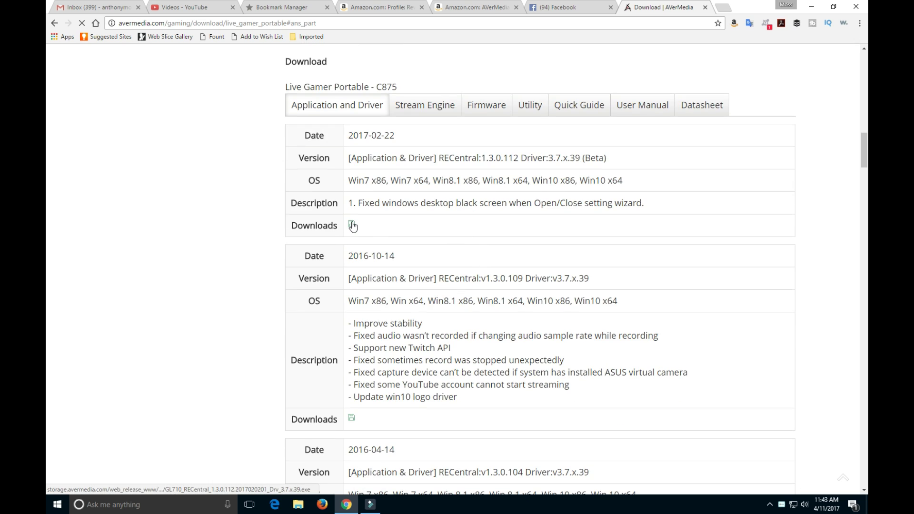
Step: Browse the Stream Engine, Firmware, Utility and Quick Guide downloads, then launch RECentral from the desktop
click(423, 114)
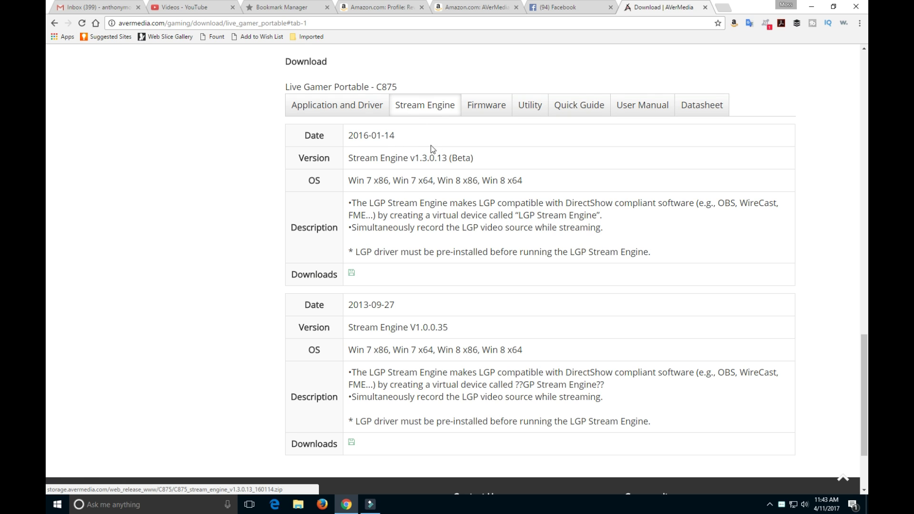
click(483, 105)
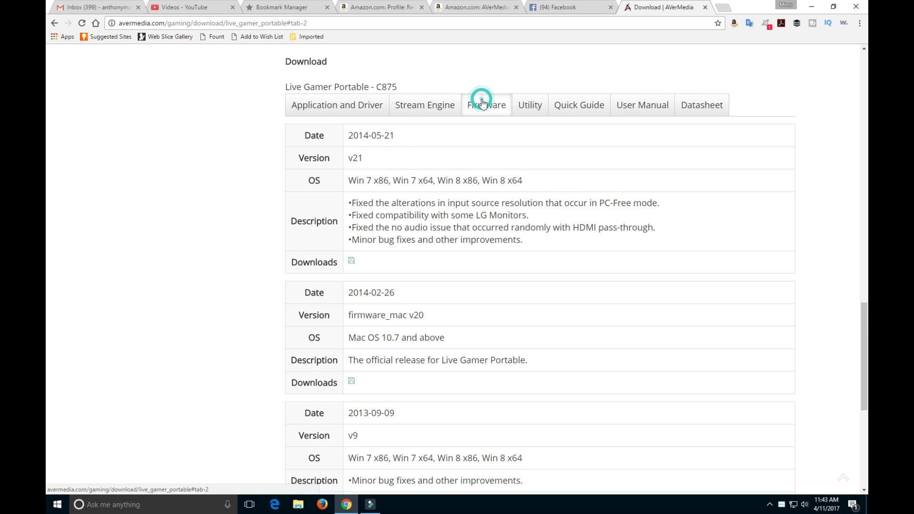
click(533, 106)
click(584, 105)
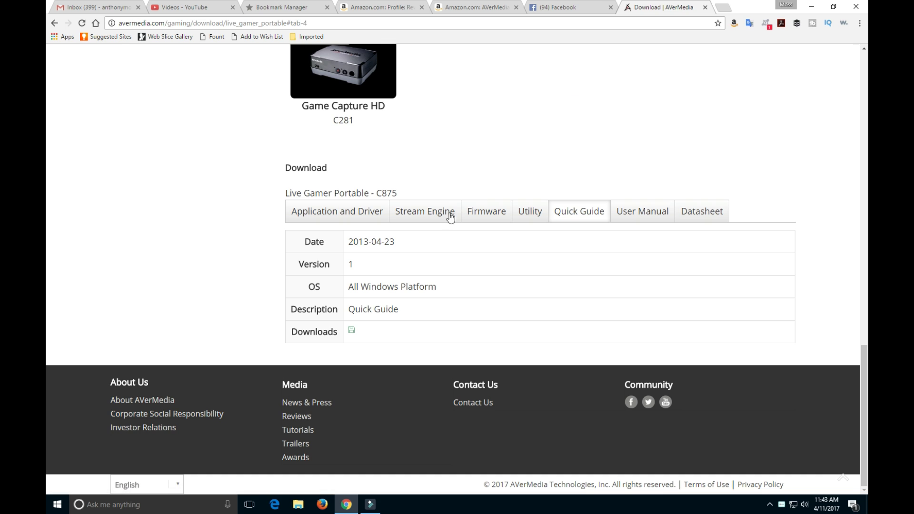
click(335, 211)
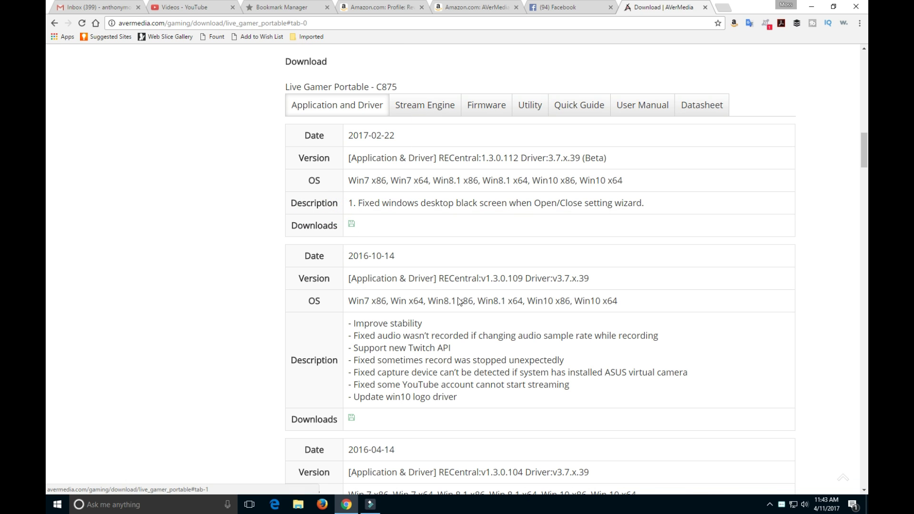
click(811, 7)
double_click(852, 223)
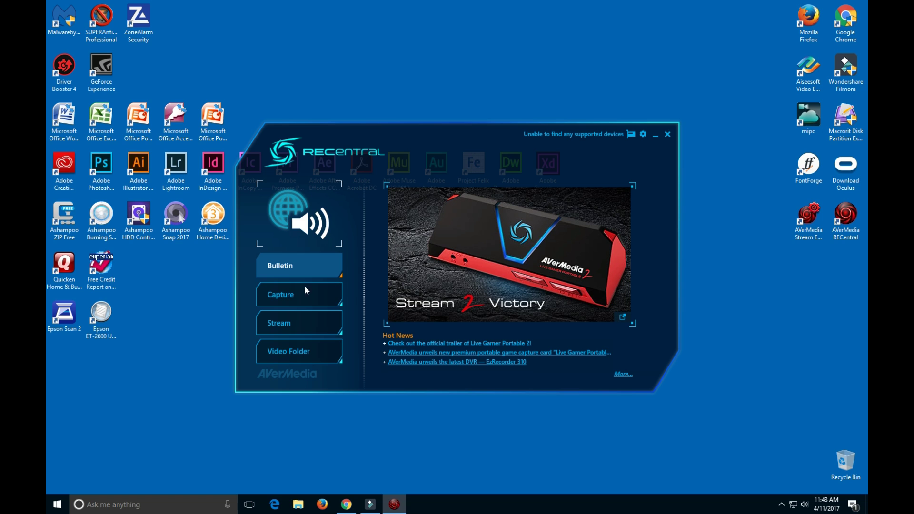
Step: Try Capture and Stream modes, dismissing each No device detected notice, then open the Video Folder
click(303, 291)
click(518, 291)
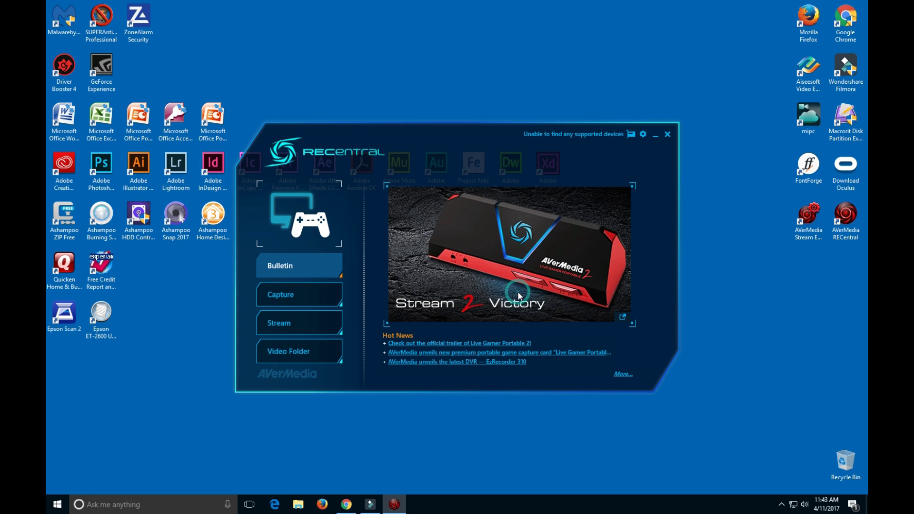
click(300, 321)
click(513, 292)
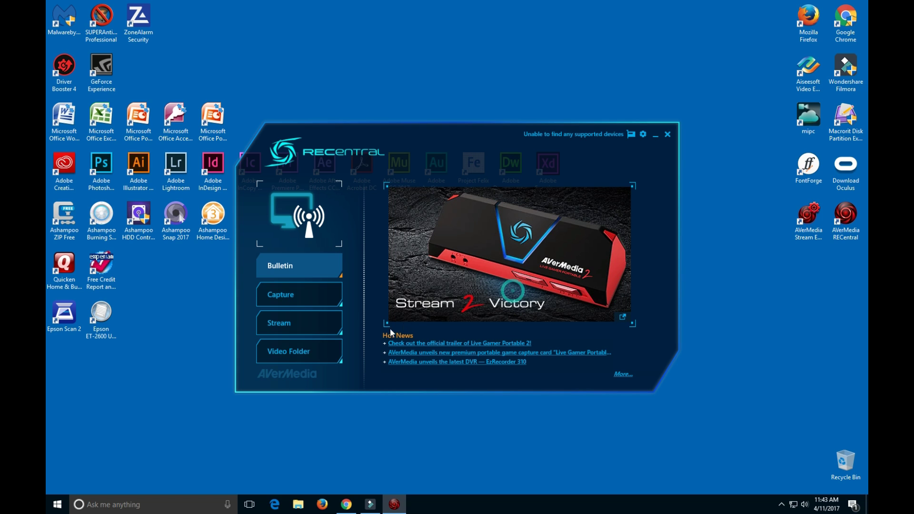
click(308, 350)
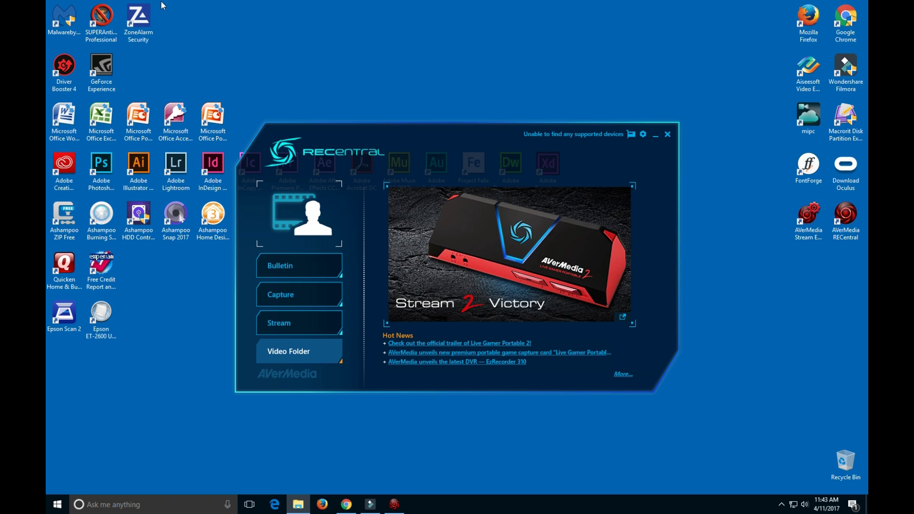
Step: Review and close General Settings, then dismiss the device icon's no-device notice
click(643, 135)
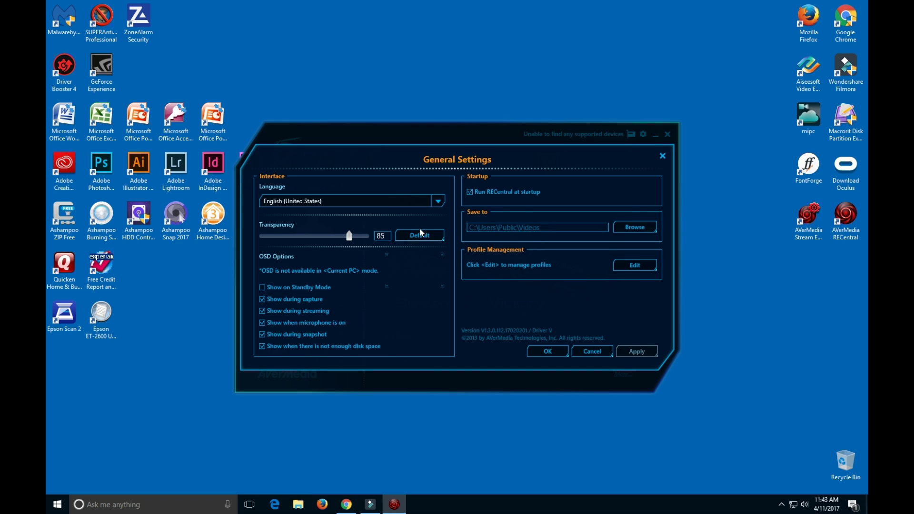
click(663, 156)
click(632, 134)
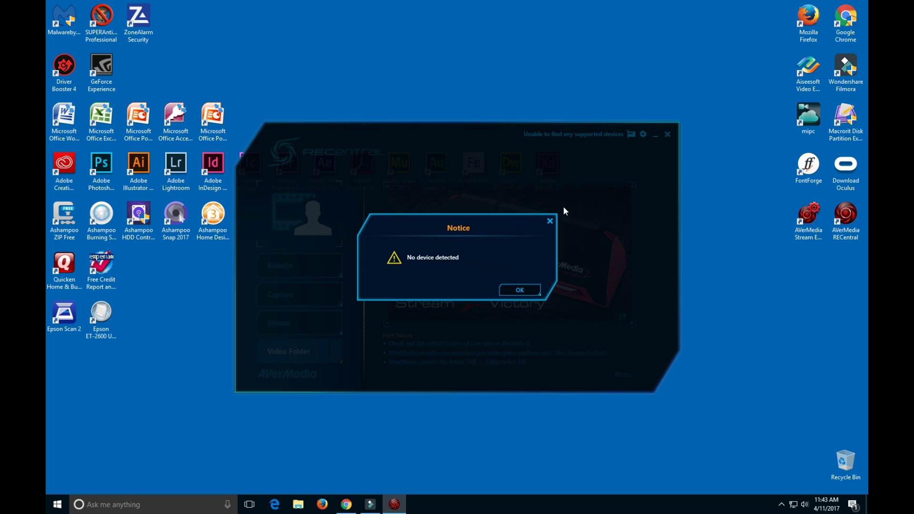
key(Return)
Step: Close RECentral, start Stream Engine and dismiss its no-device warning
click(667, 135)
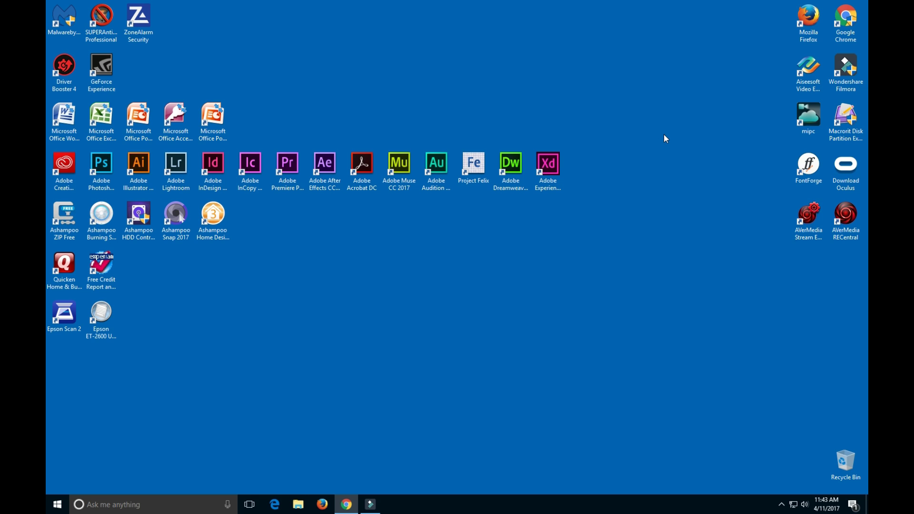
click(807, 223)
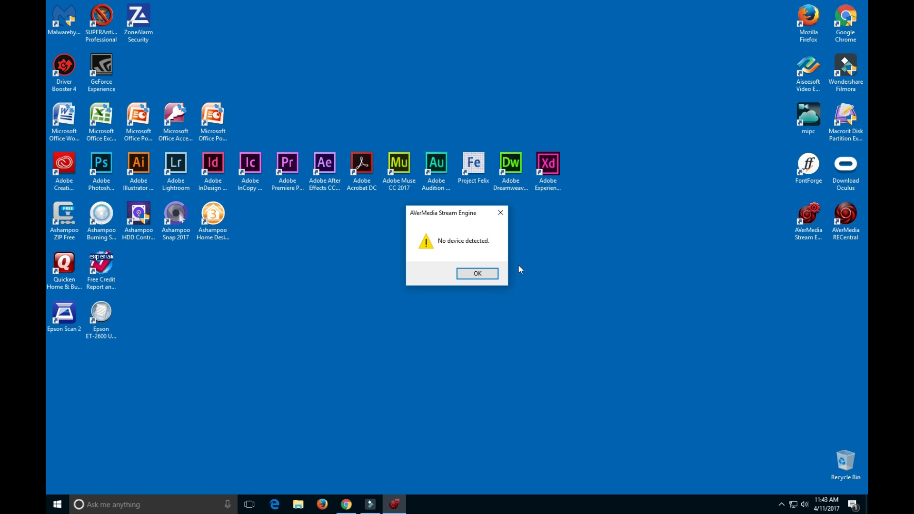
key(Return)
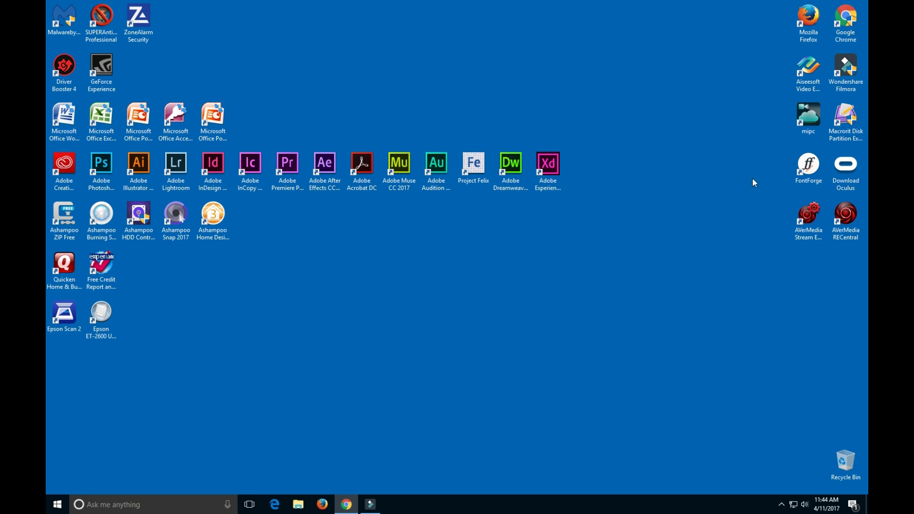
Step: Relaunch RECentral so it detects the Live Gamer Portable, showing Default Profile at 1920x1080, 30 fps
double_click(850, 214)
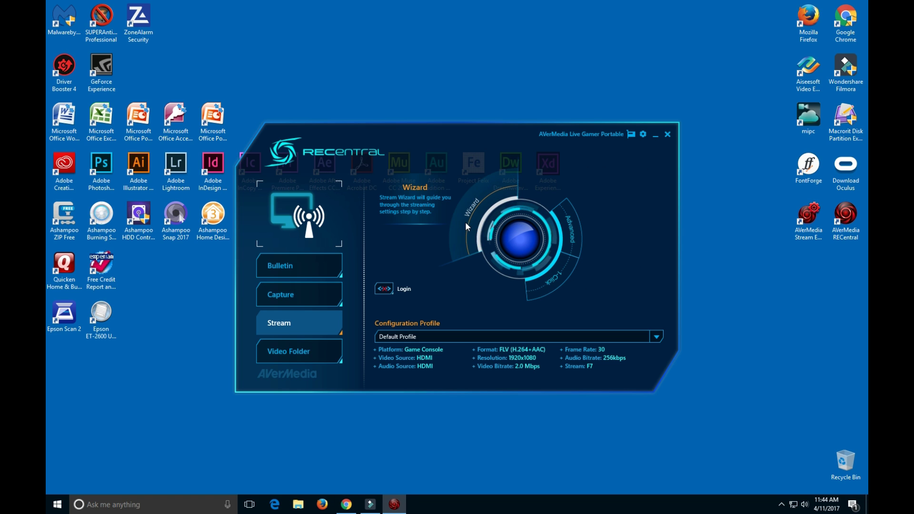
Step: Start the Wizard and set the platform to Game Console after trying the PC options
click(465, 222)
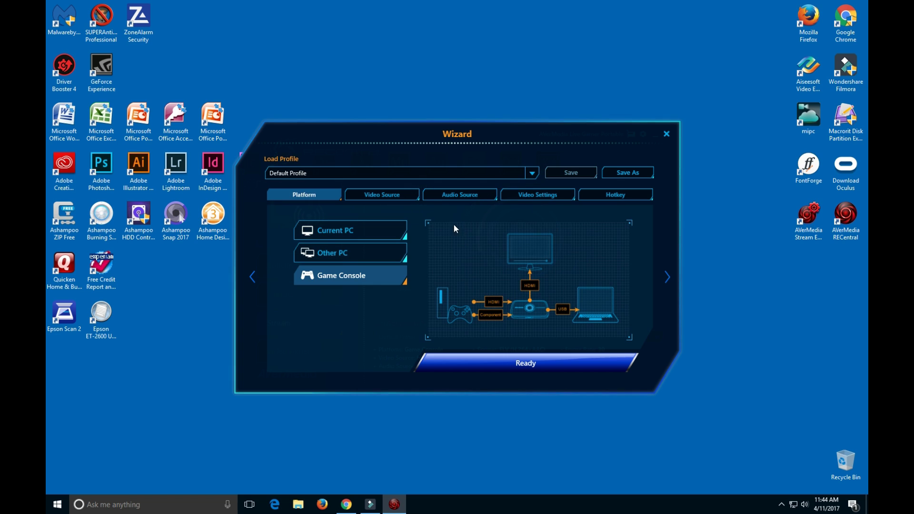
click(381, 253)
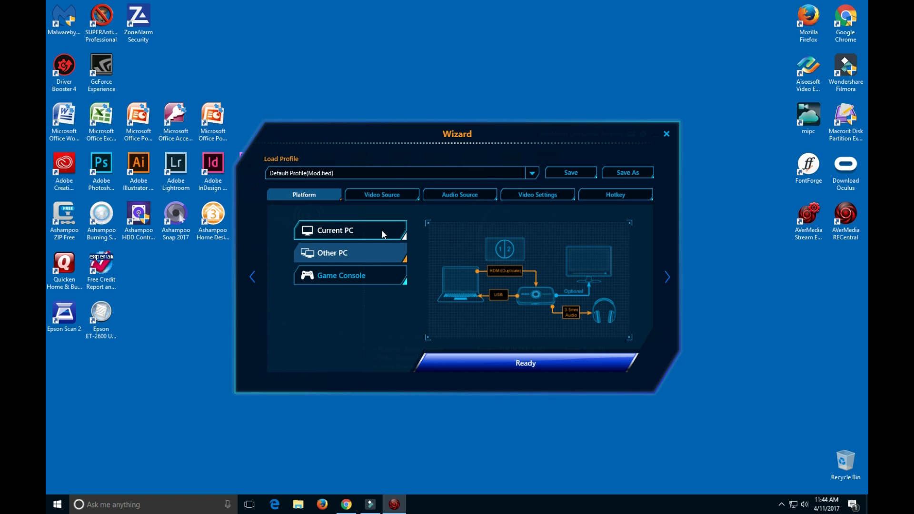
click(381, 229)
click(372, 276)
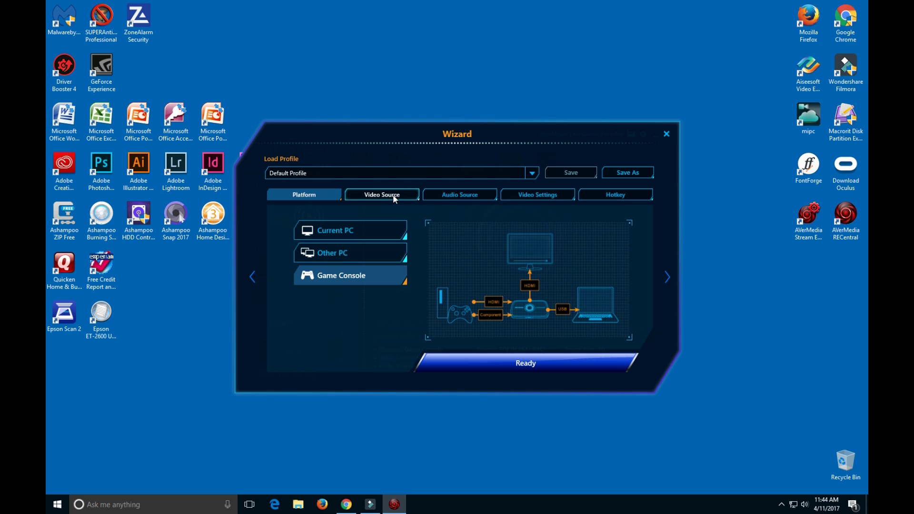
Step: Set the video source to Component and glance at the Video Adjustment panel
click(394, 198)
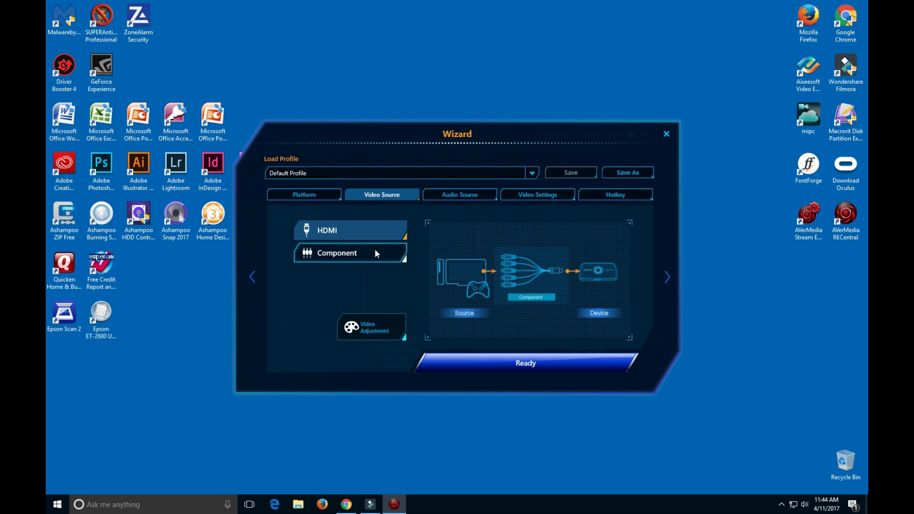
click(375, 249)
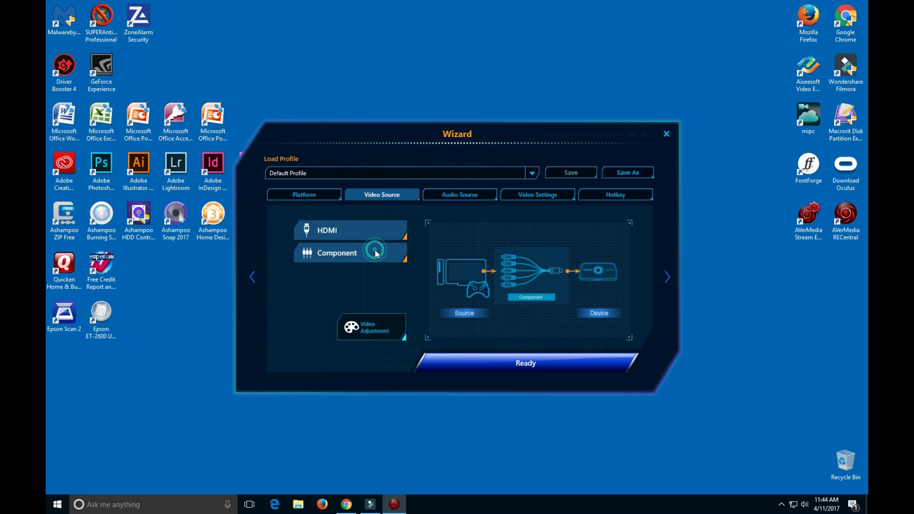
click(385, 336)
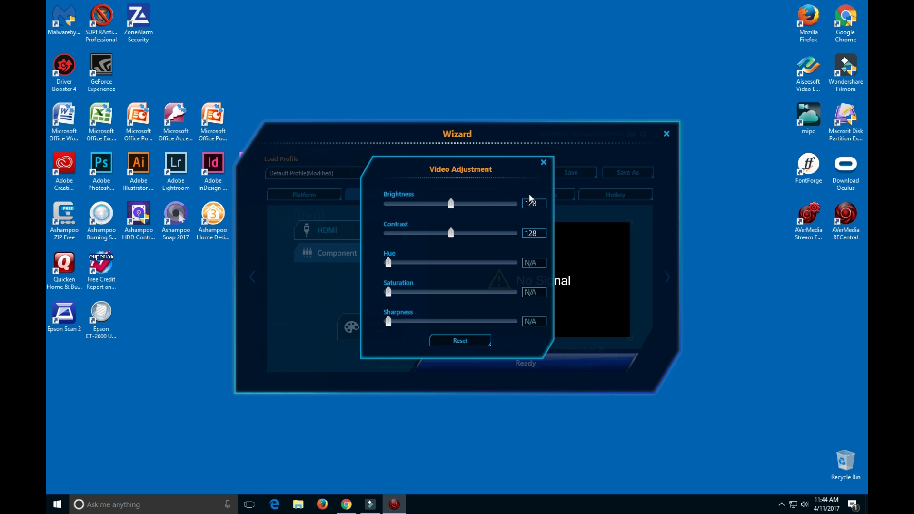
click(544, 164)
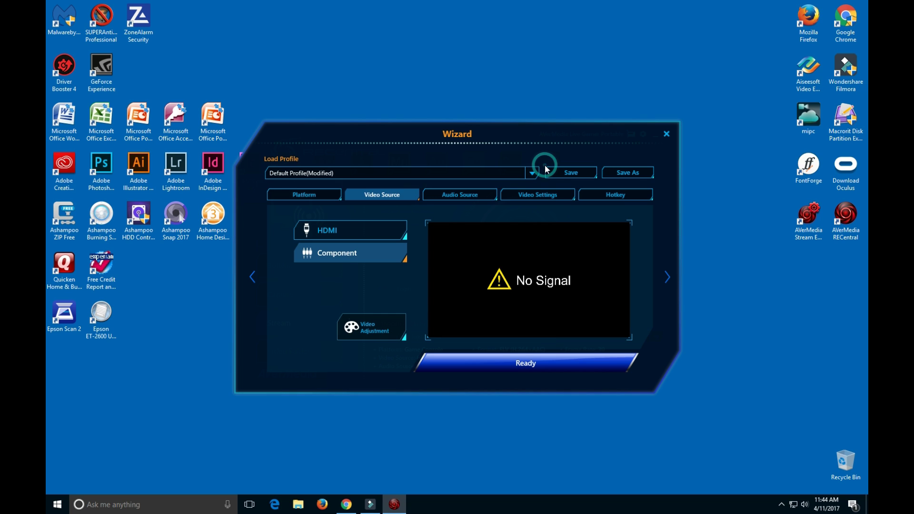
Step: Keep Audio In as the capture audio source and leave the microphone unchecked
click(458, 193)
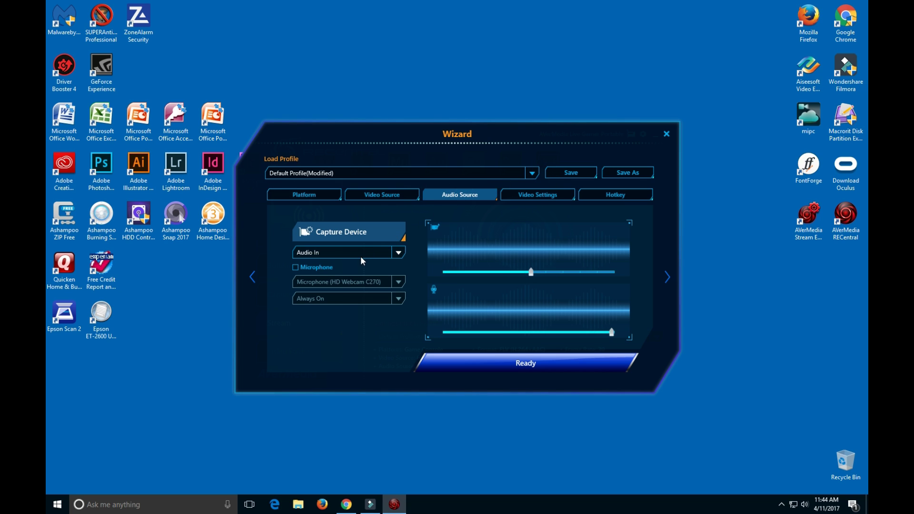
click(399, 253)
click(399, 253)
click(295, 267)
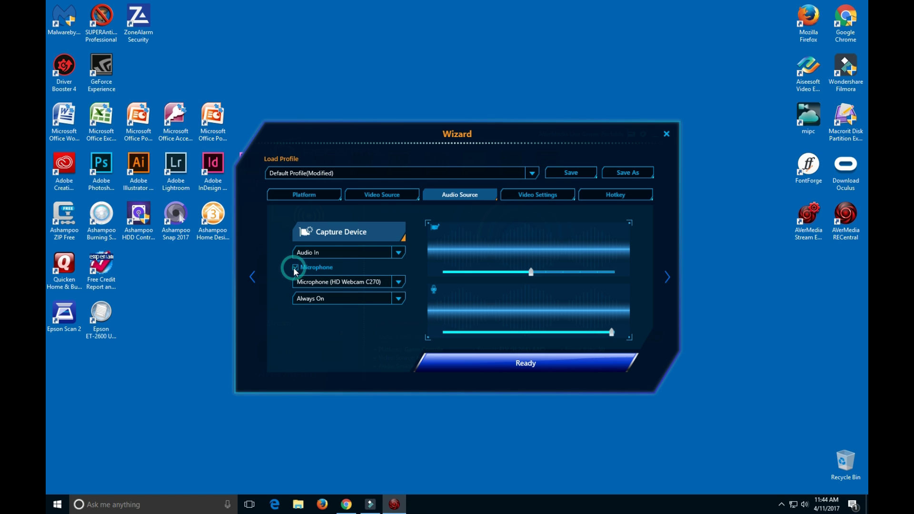
click(398, 281)
click(398, 282)
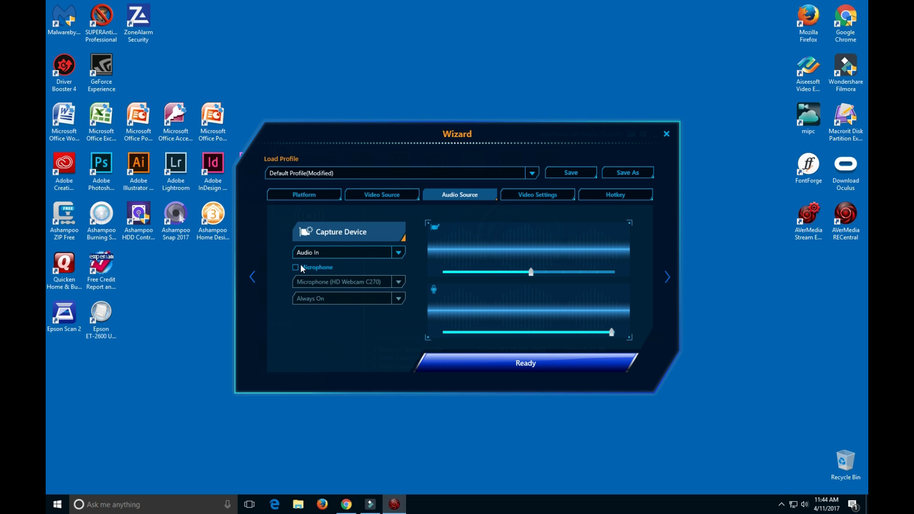
click(296, 266)
click(398, 299)
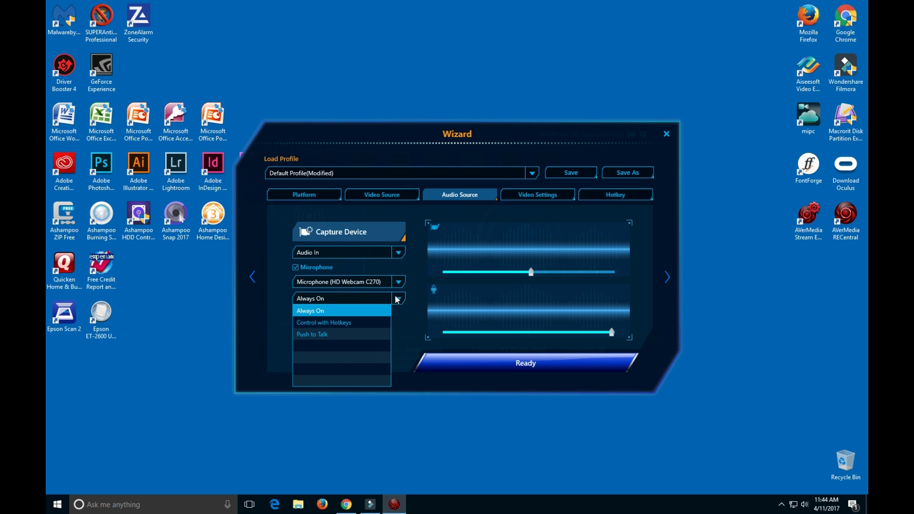
click(296, 267)
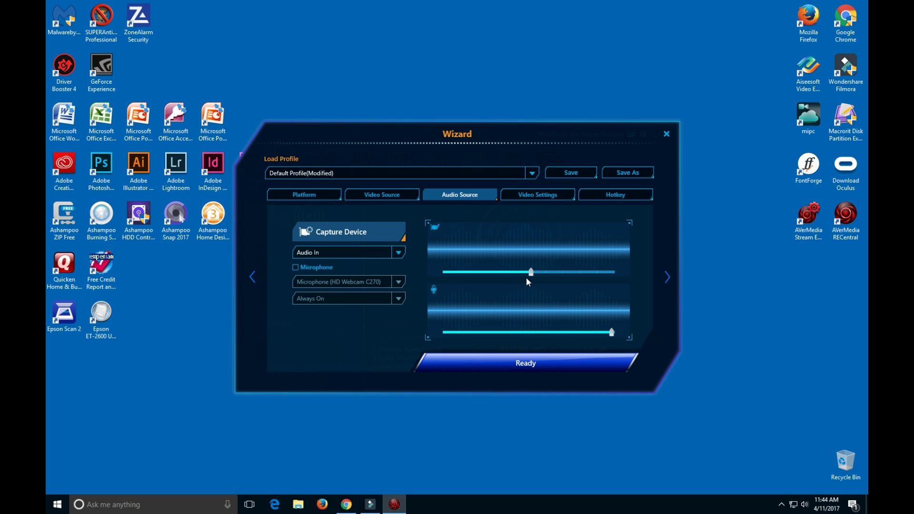
Step: In Video Settings, keep format and resolution and set Video Bitrate to 20.0 Mbps
click(526, 195)
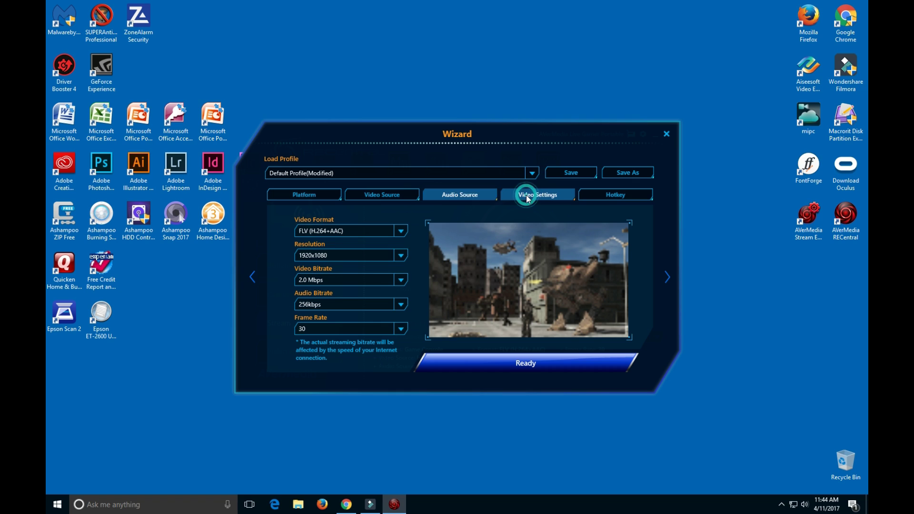
click(401, 231)
click(402, 231)
click(402, 255)
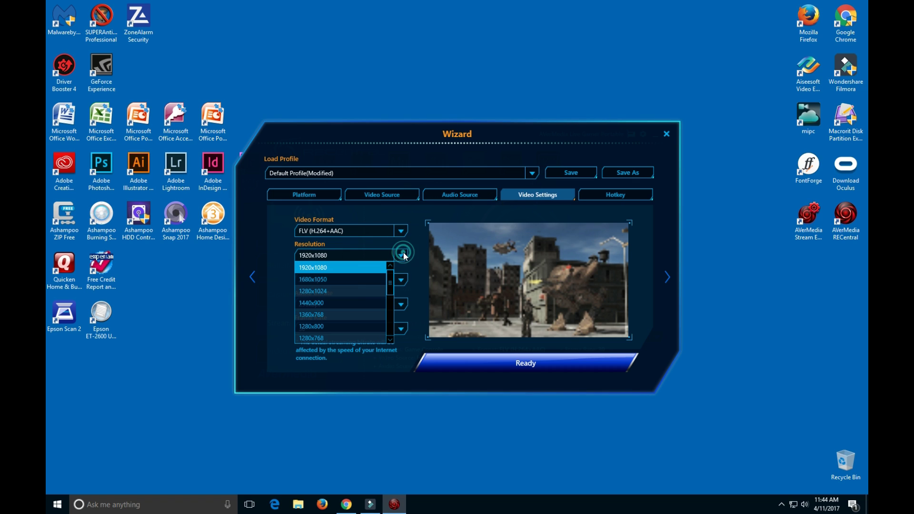
drag(392, 285, 390, 265)
click(425, 261)
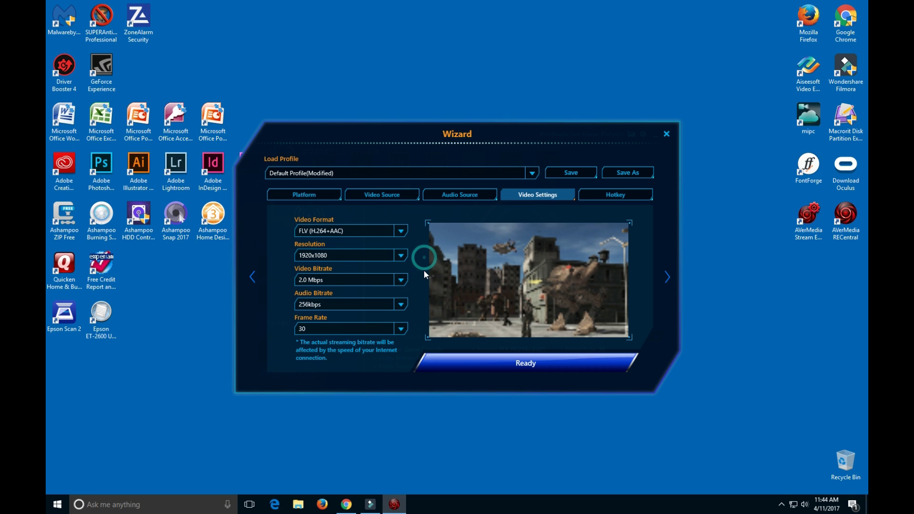
click(402, 280)
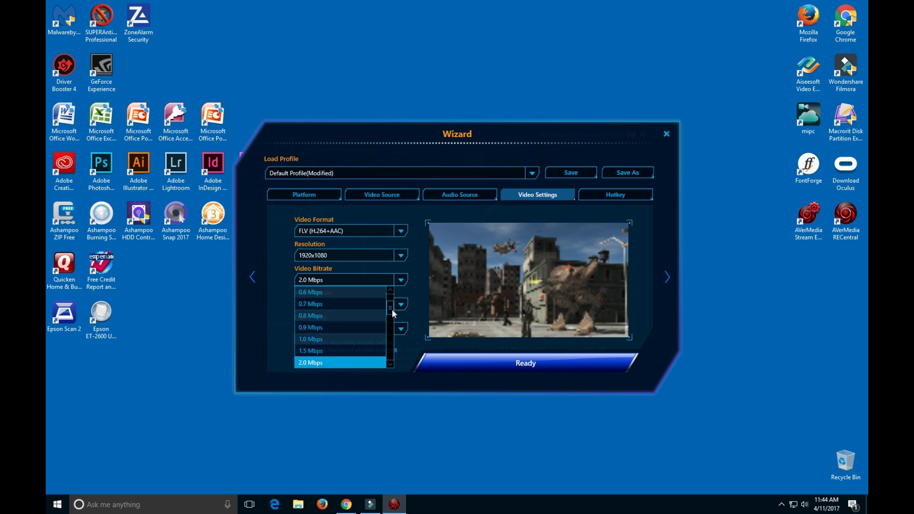
drag(393, 313, 393, 357)
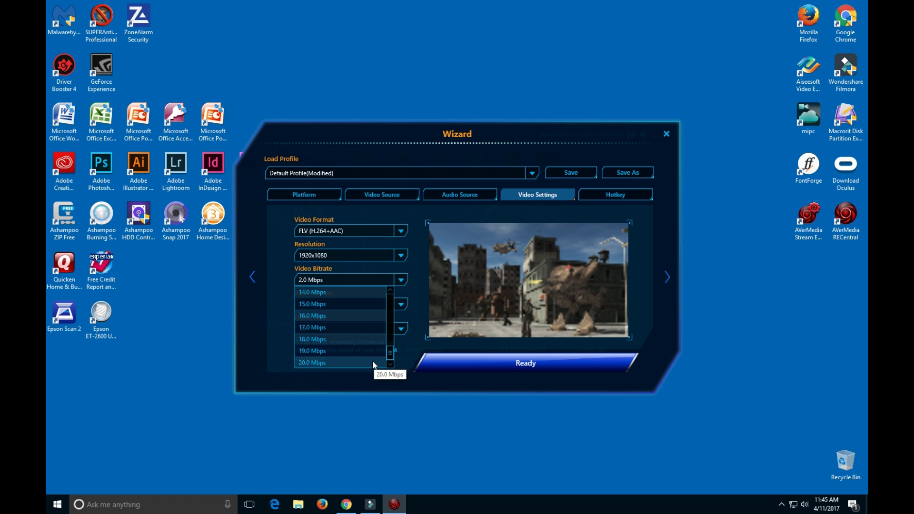
click(371, 361)
Step: Keep 256kbps audio and 30 fps, then save the changes over the Default Profile
click(402, 306)
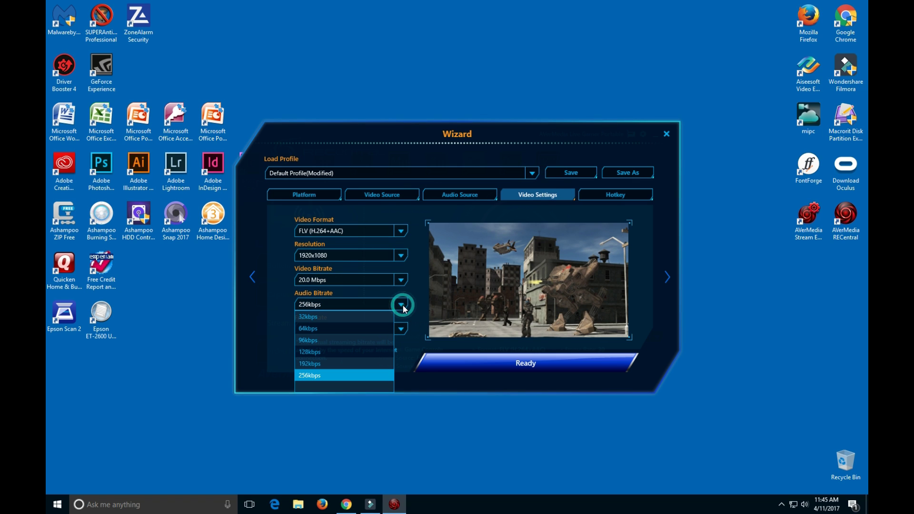
click(402, 304)
click(401, 329)
click(401, 329)
click(543, 361)
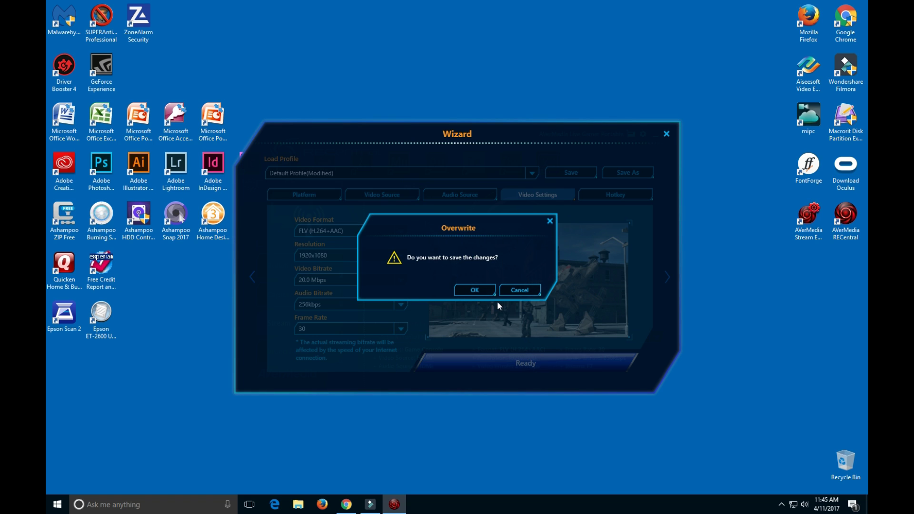
click(478, 293)
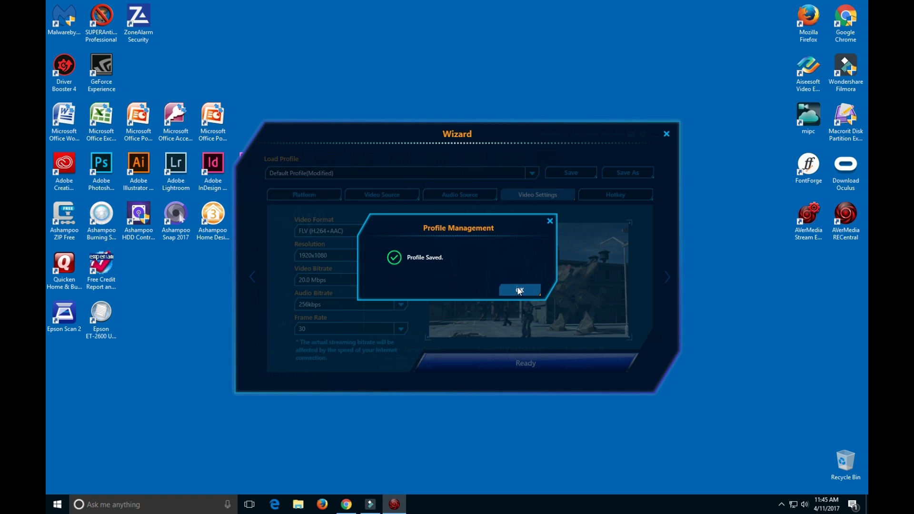
Step: Acknowledge the saved profile and review the Twitch service and Asia: Hong Kong proxy
click(520, 289)
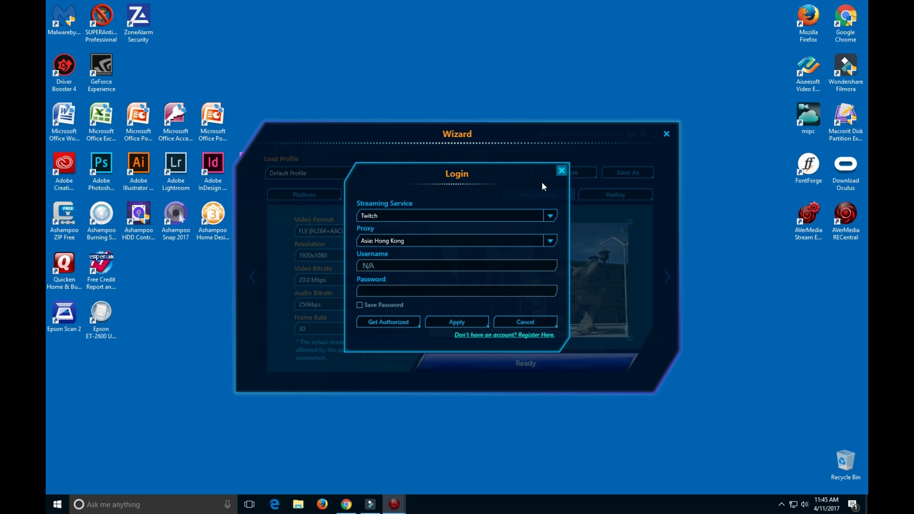
click(550, 217)
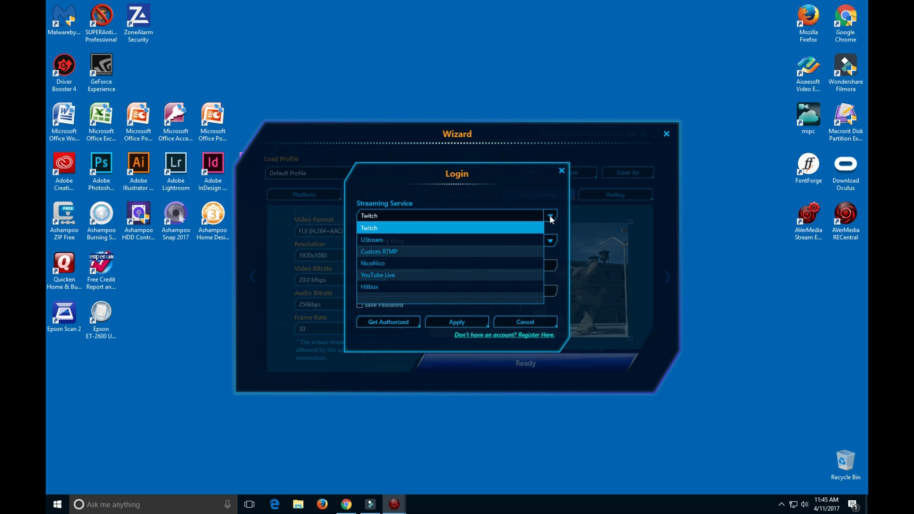
click(550, 217)
click(551, 240)
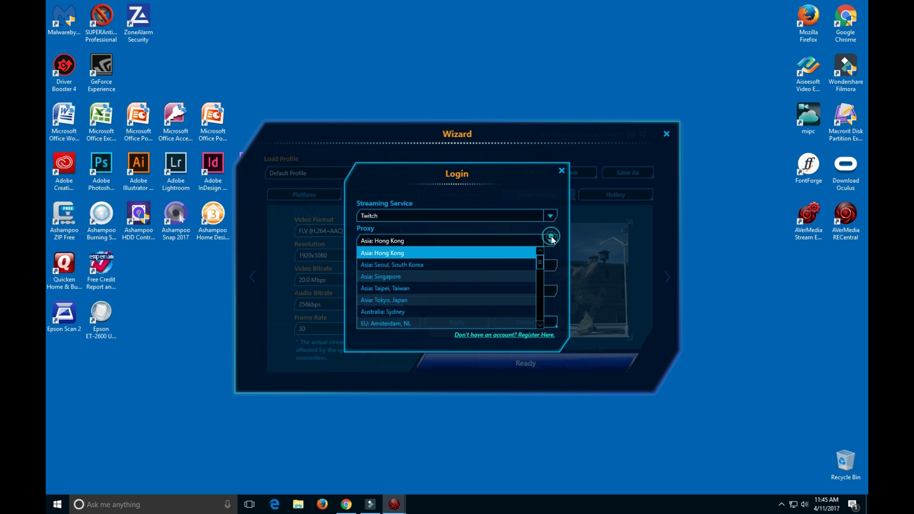
click(551, 240)
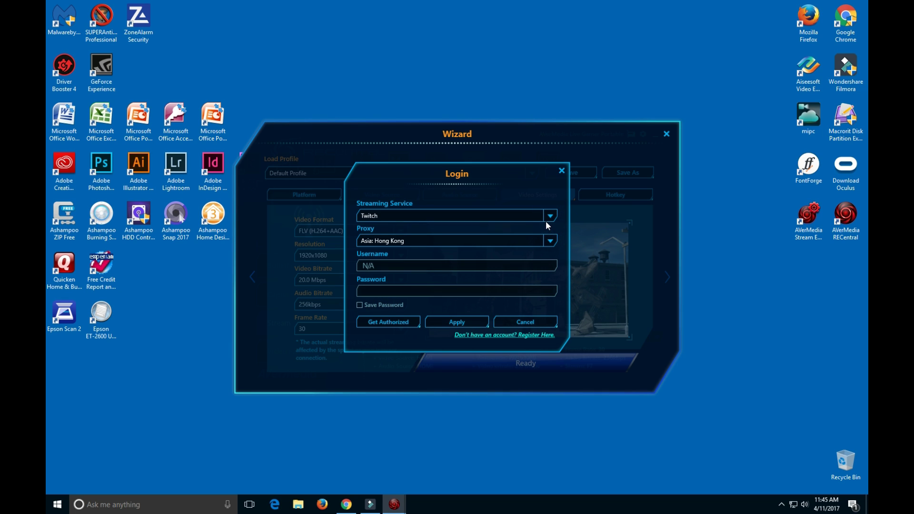
Step: Switch the streaming service to YouTube Live, close the login, and view Hotkey settings
click(548, 218)
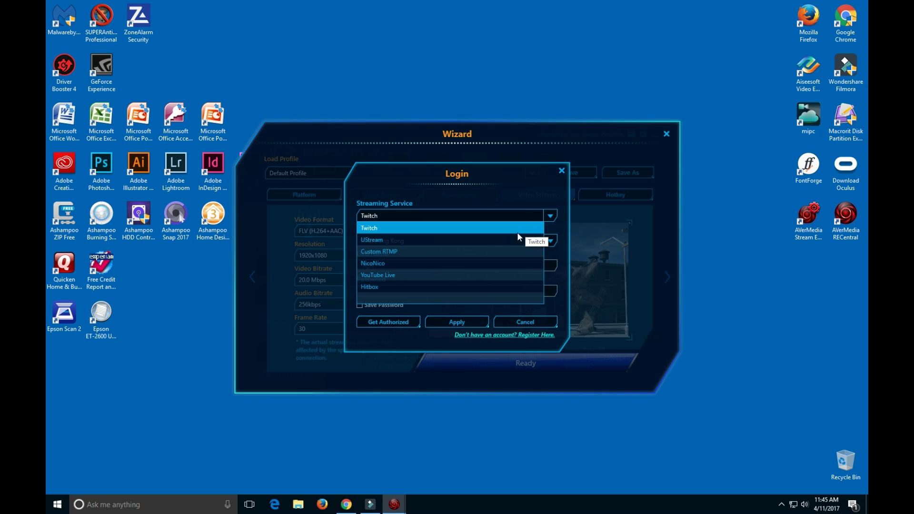
click(498, 276)
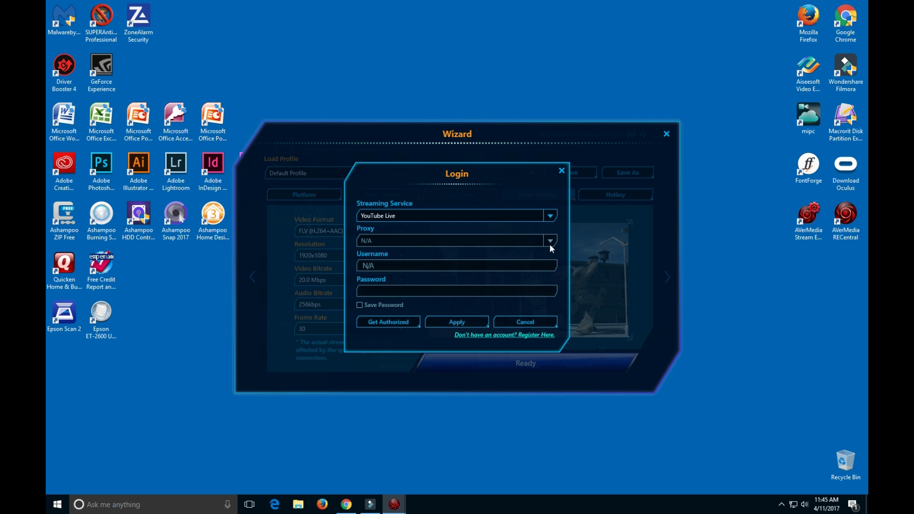
click(562, 171)
click(614, 194)
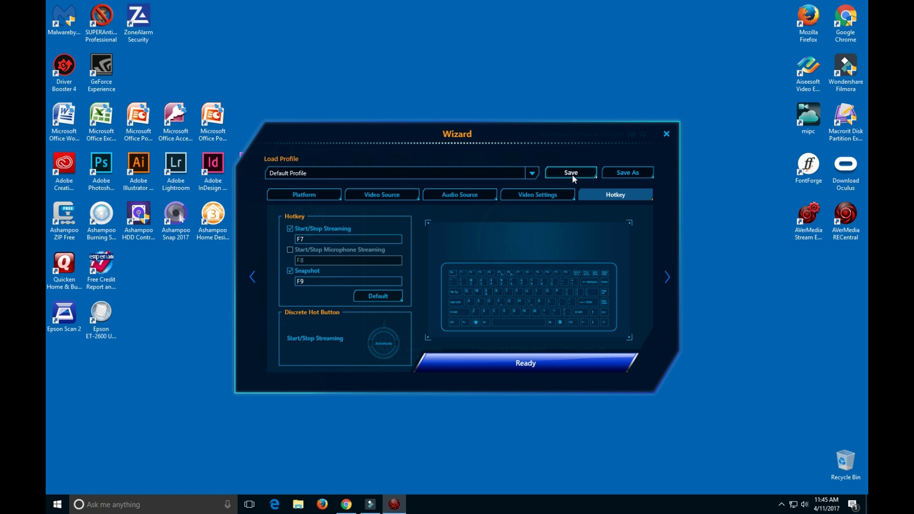
Step: Glance at the saved profiles list, then close it and the setup wizard unchanged
click(532, 174)
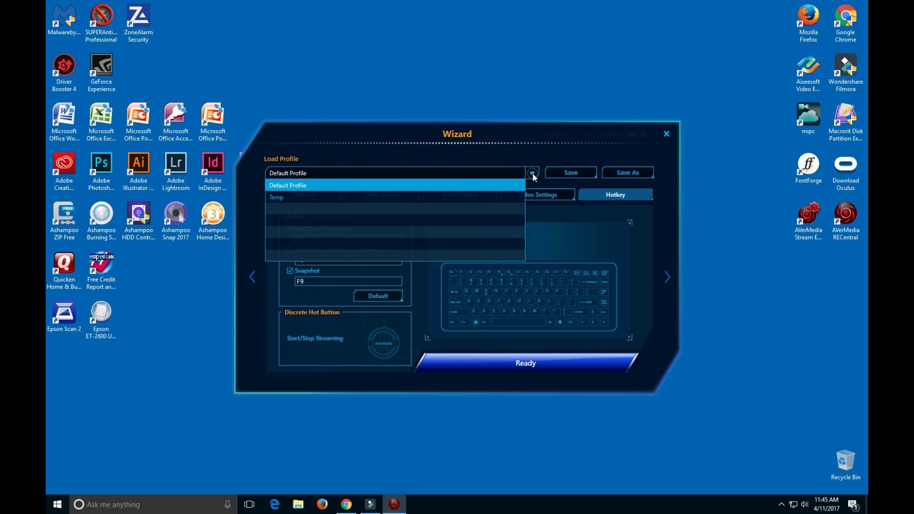
click(662, 135)
click(663, 135)
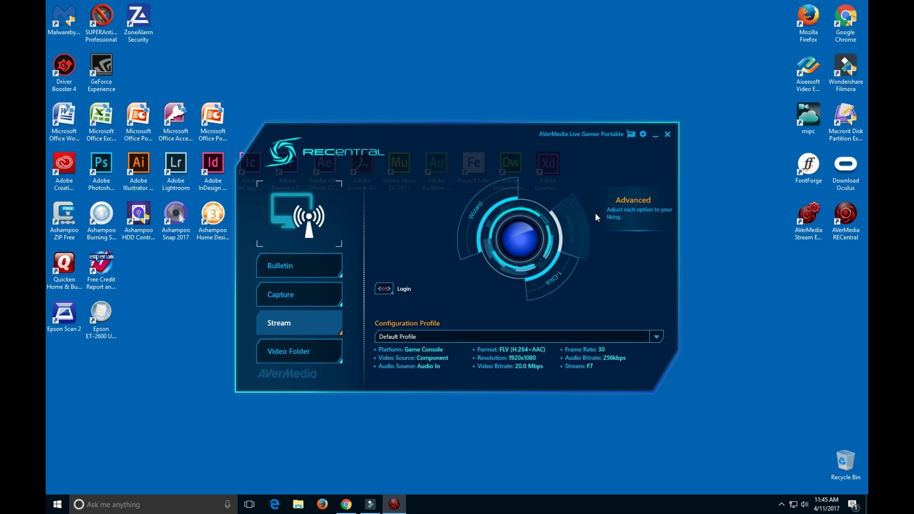
Step: In Advanced stream settings, keep FLV (H.264+AAC), 1920x1080, 20.0 Mbps and Quality stabilizer
click(568, 241)
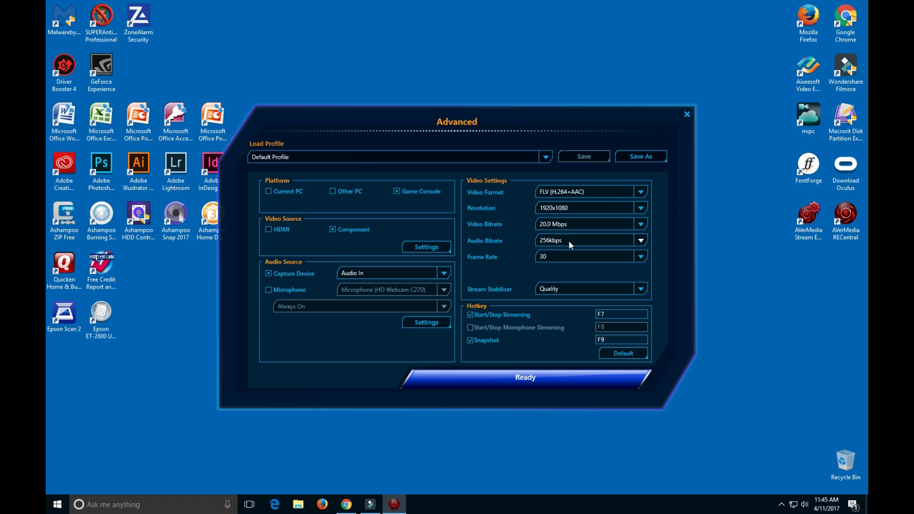
click(641, 193)
click(641, 197)
click(642, 209)
click(643, 210)
click(642, 224)
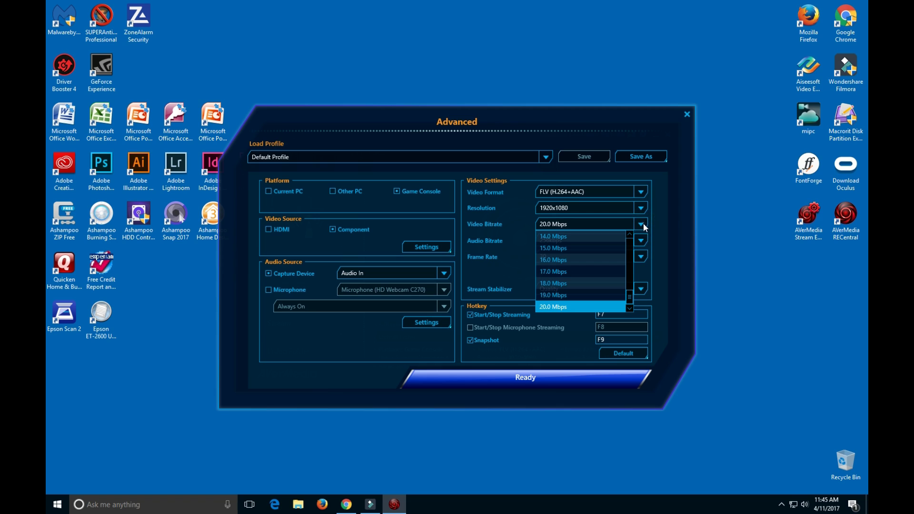
click(643, 223)
click(639, 290)
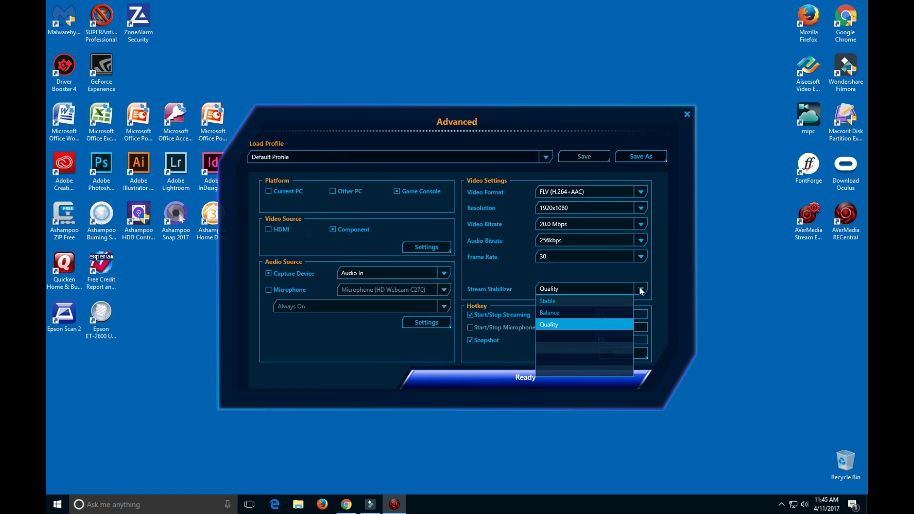
click(658, 290)
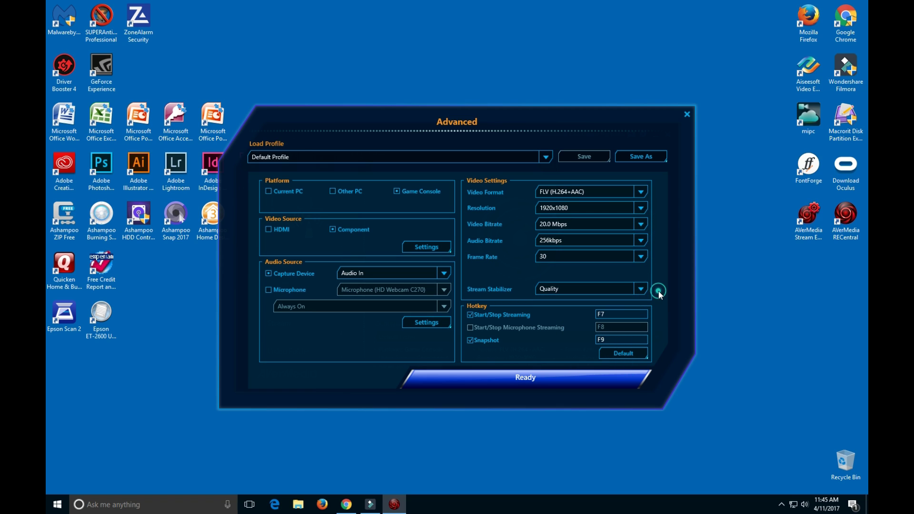
Step: Keep Audio In as the capture audio input, check Volume Adjustment, and close Advanced settings
click(445, 273)
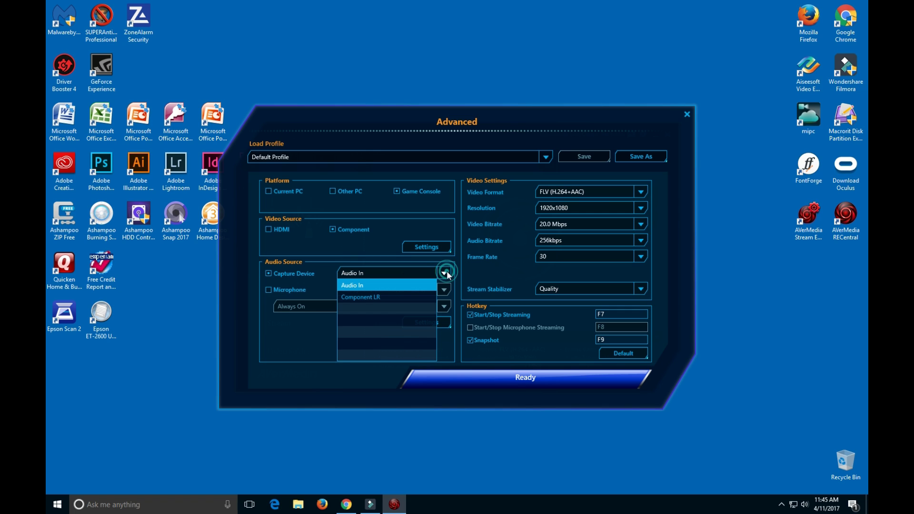
click(447, 274)
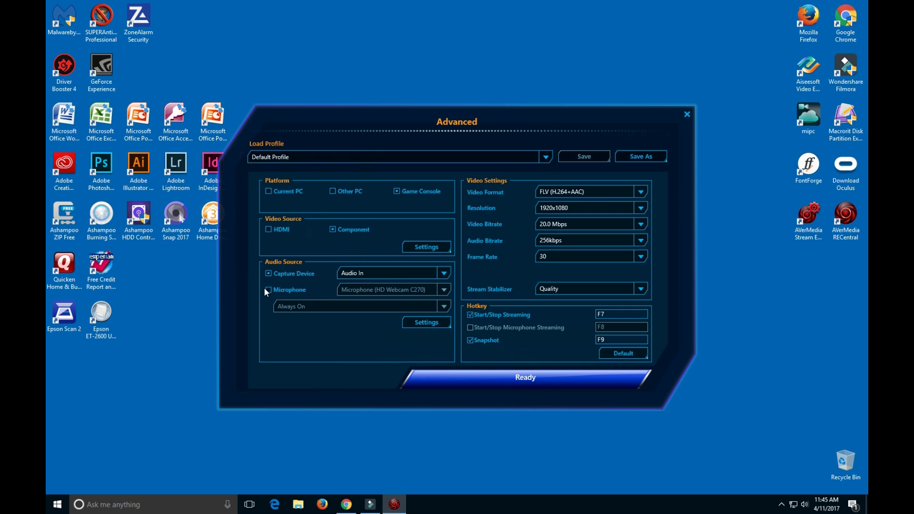
click(419, 327)
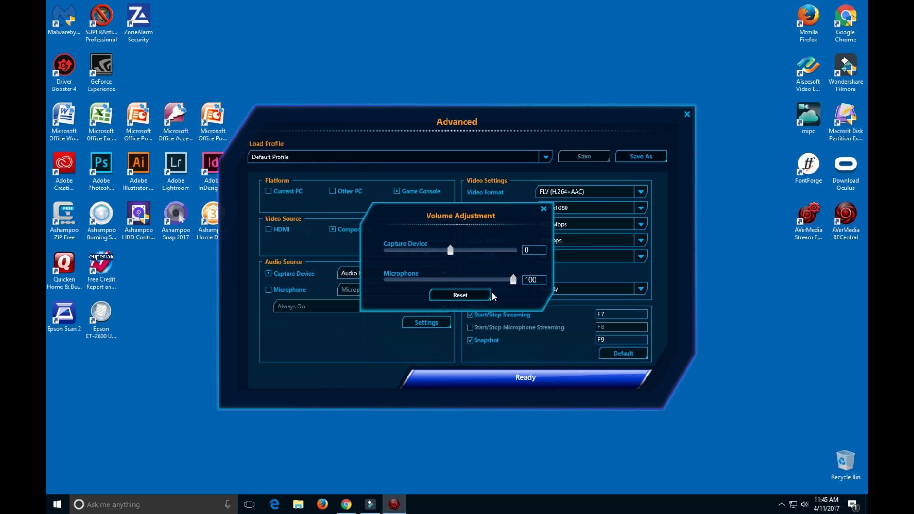
click(543, 209)
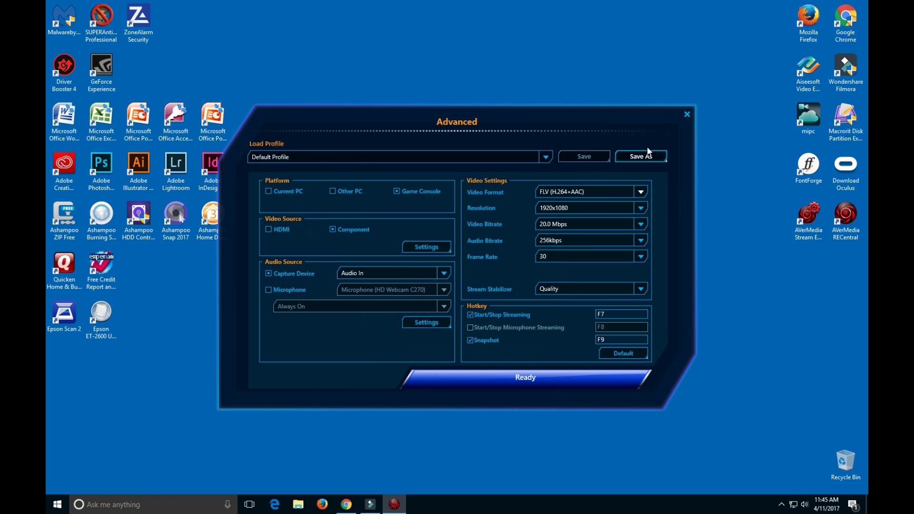
click(687, 114)
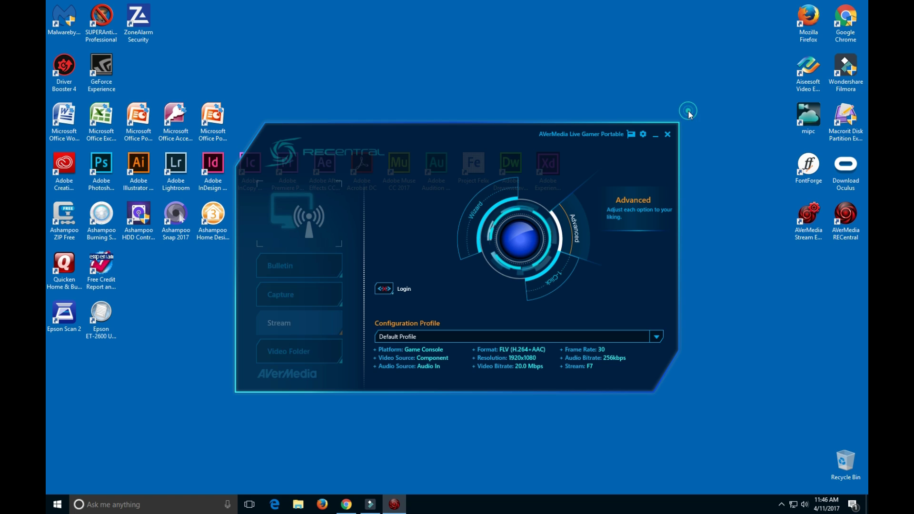
Step: Try 1-Click setup with Game Console, cancel it, and return to the Bulletin news
click(546, 286)
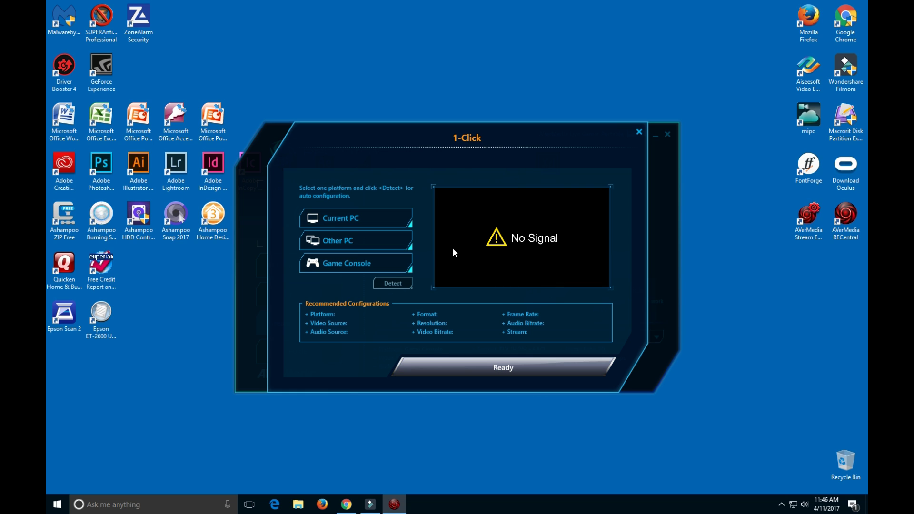
click(410, 269)
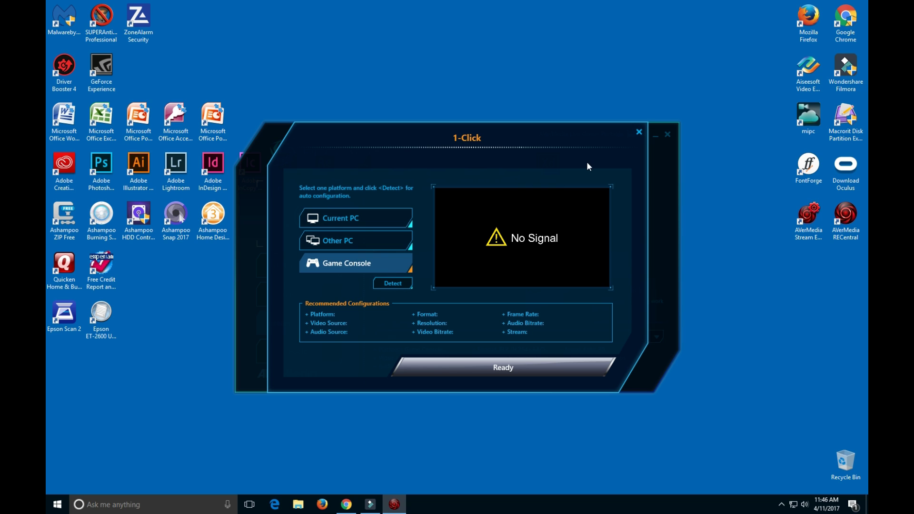
click(639, 132)
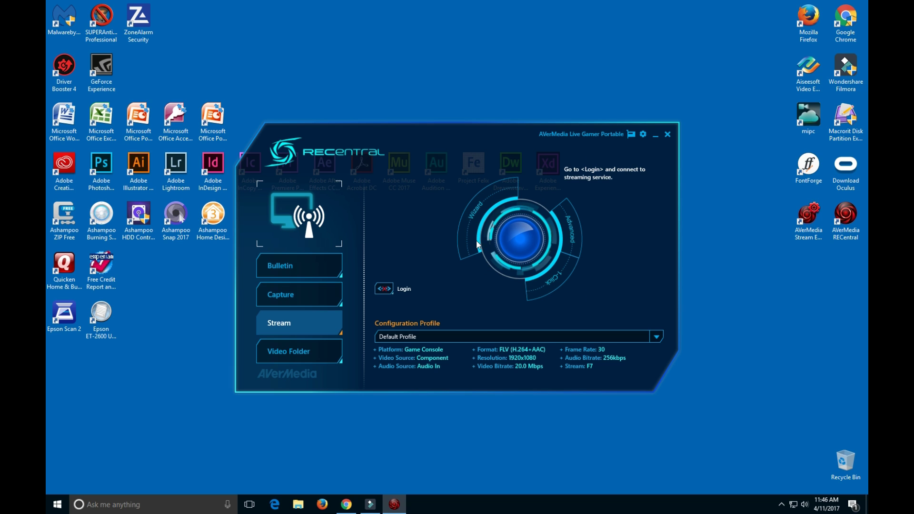
click(292, 259)
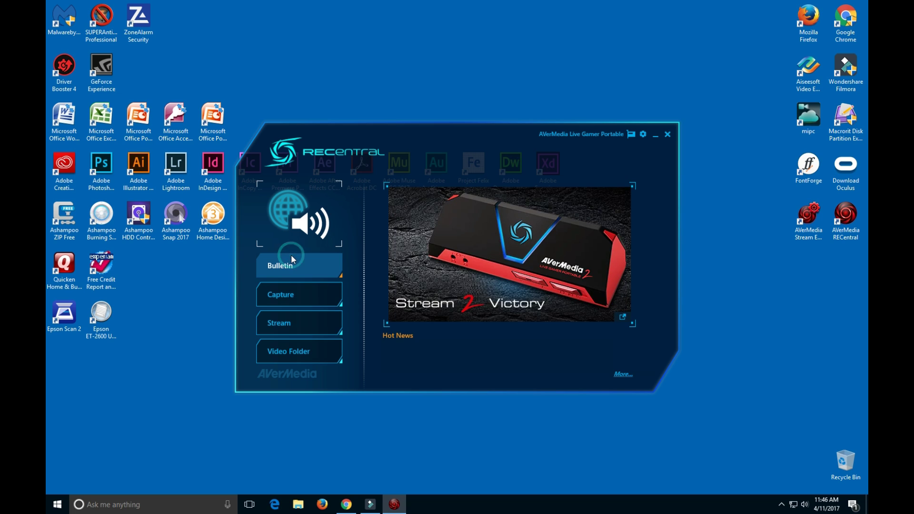
Step: In the capture section, look over the setup wizard and advanced capture settings without changes
click(312, 296)
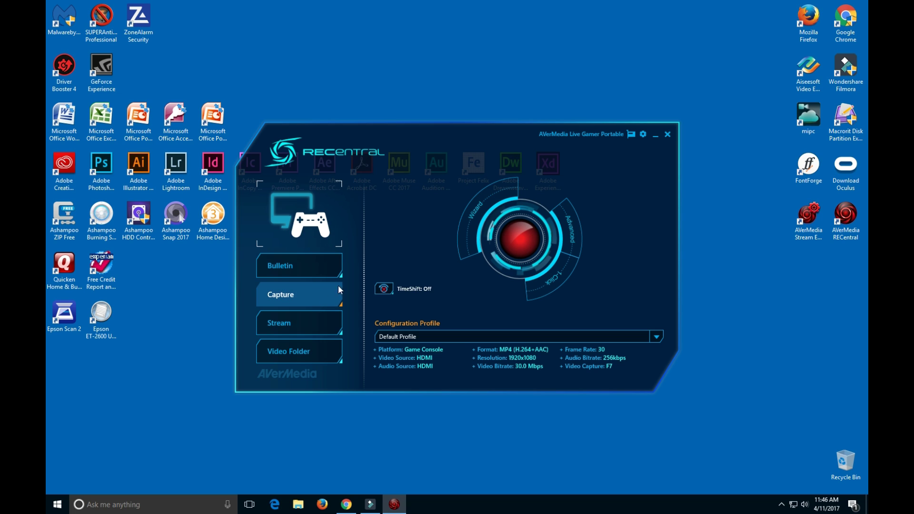
click(469, 226)
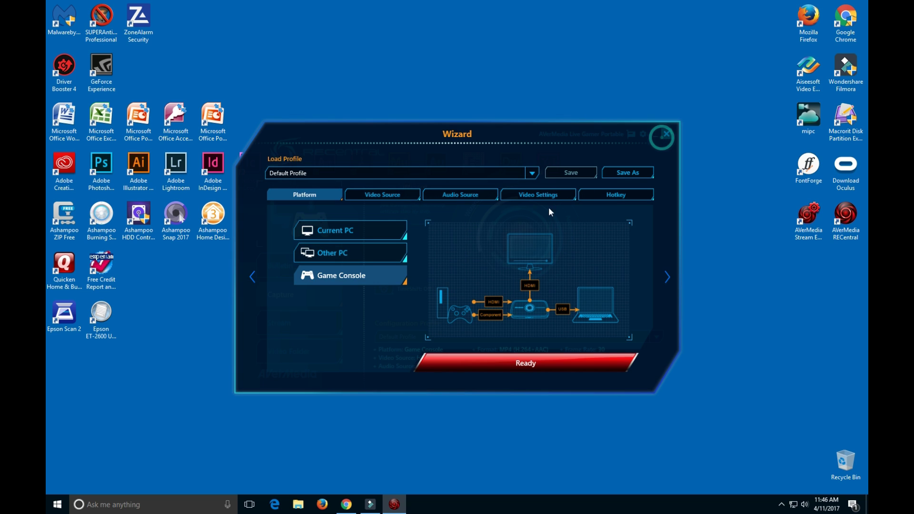
click(666, 134)
click(570, 220)
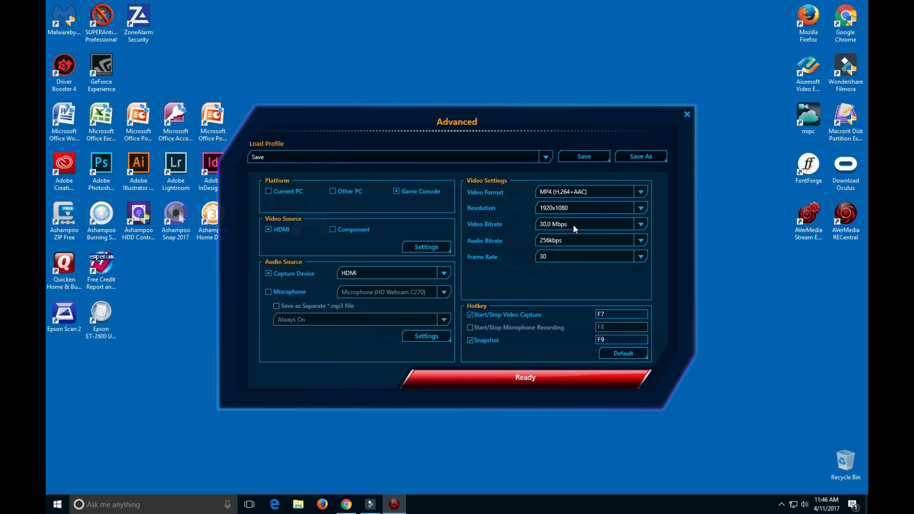
click(685, 117)
Step: On the streaming page, preview the stream wizard, service login and recorded videos folder, closing each
click(295, 324)
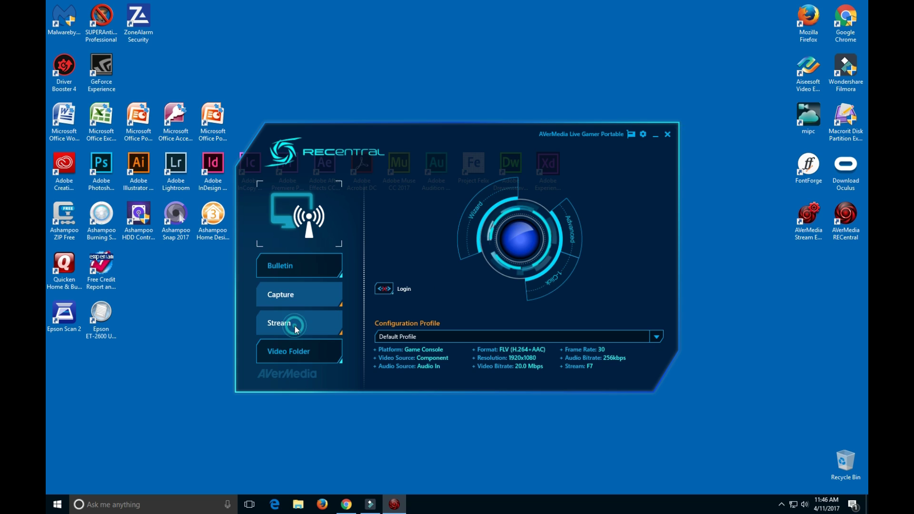
click(474, 233)
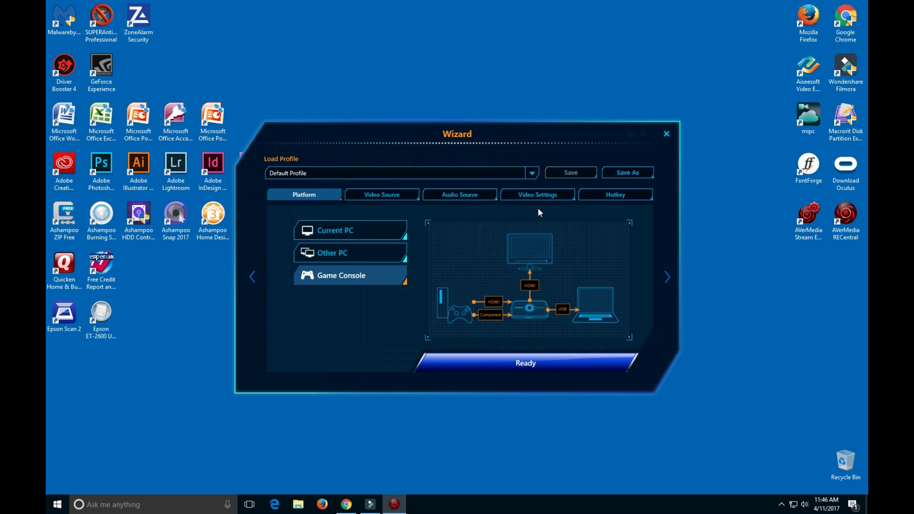
key(Escape)
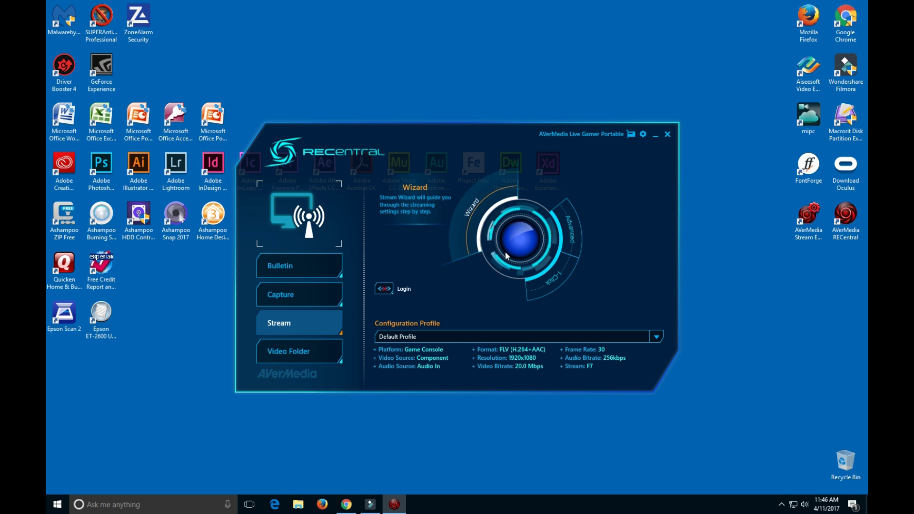
click(518, 247)
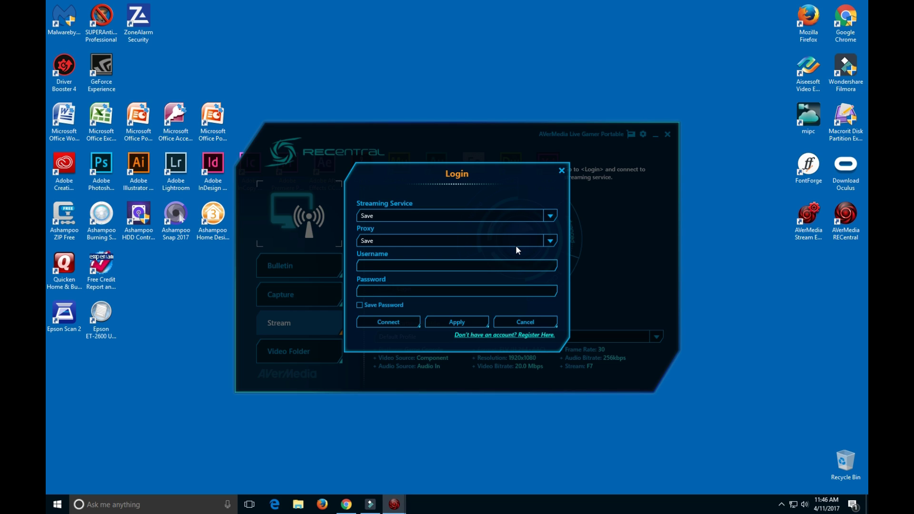
click(562, 171)
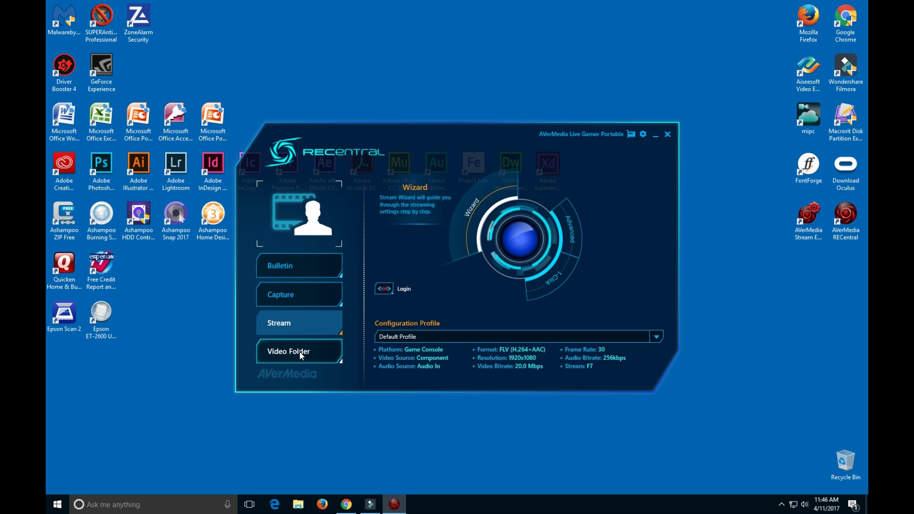
click(299, 353)
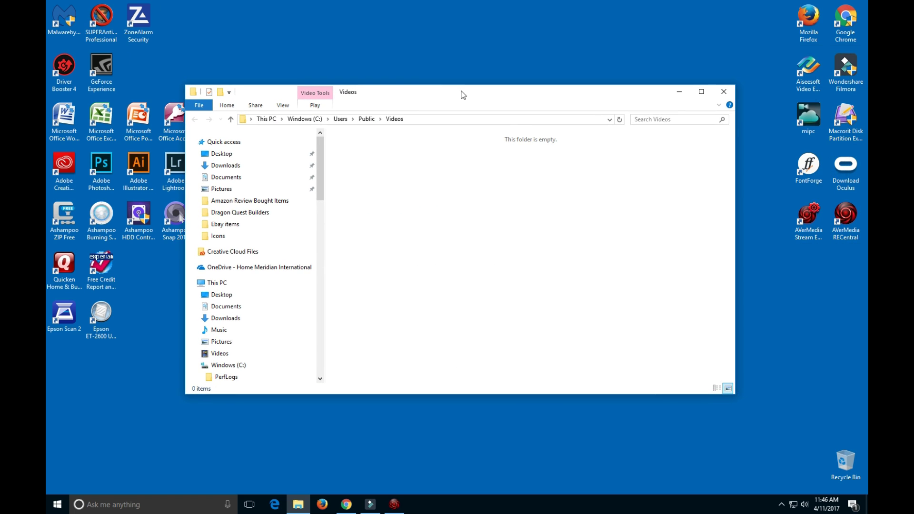
click(723, 92)
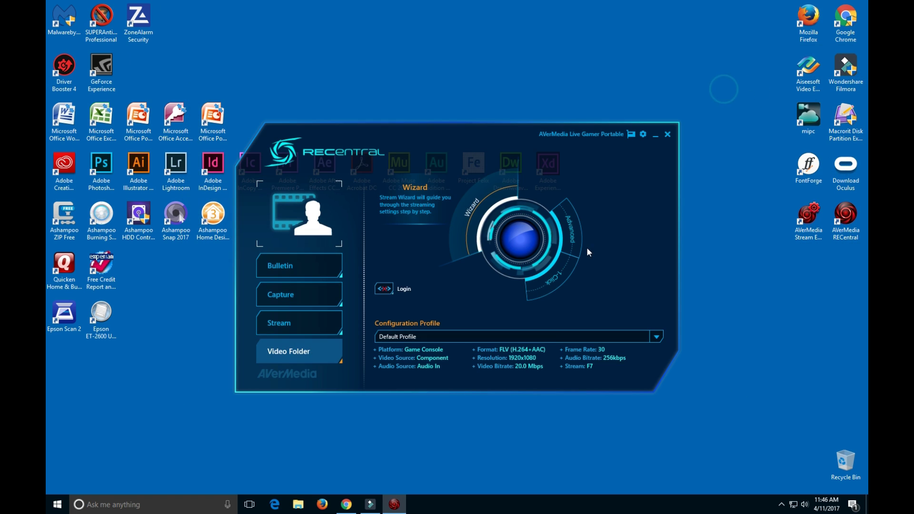
click(647, 136)
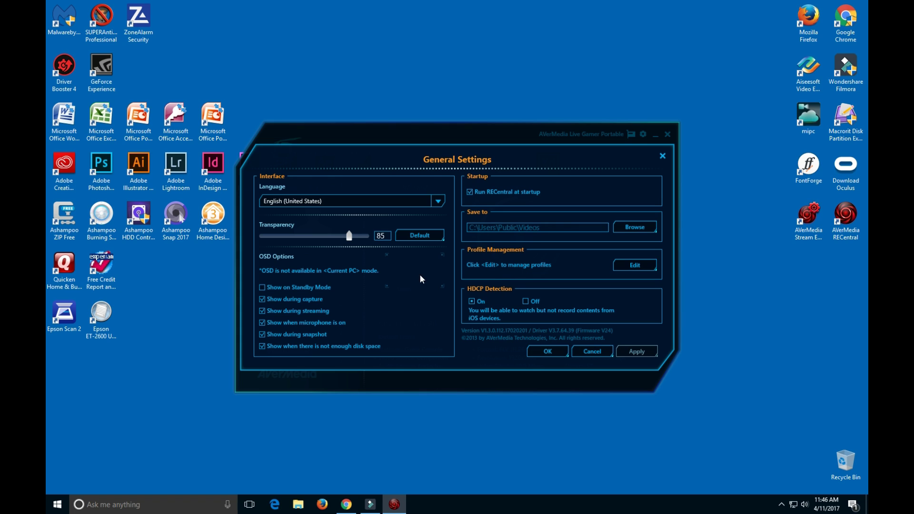
click(438, 202)
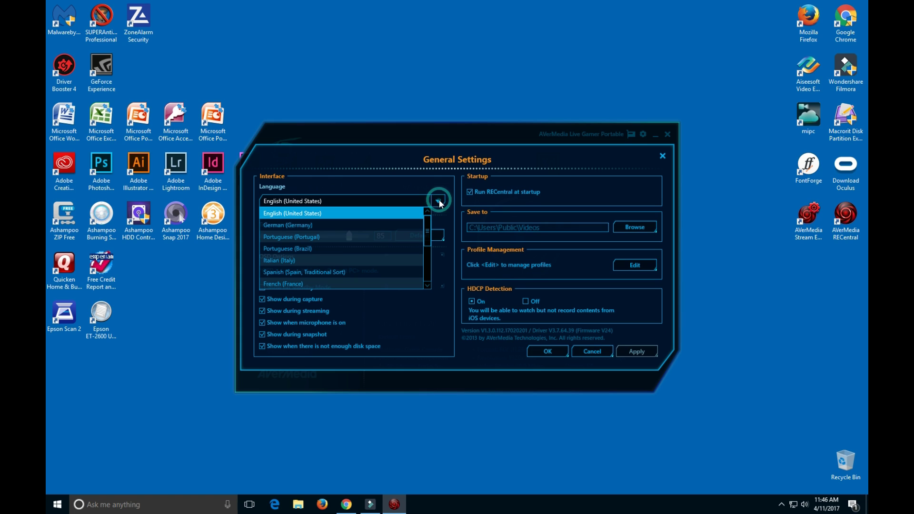
click(387, 177)
click(437, 200)
mouse_move(430, 240)
mouse_down()
mouse_move(426, 280)
mouse_move(432, 229)
mouse_up()
click(424, 184)
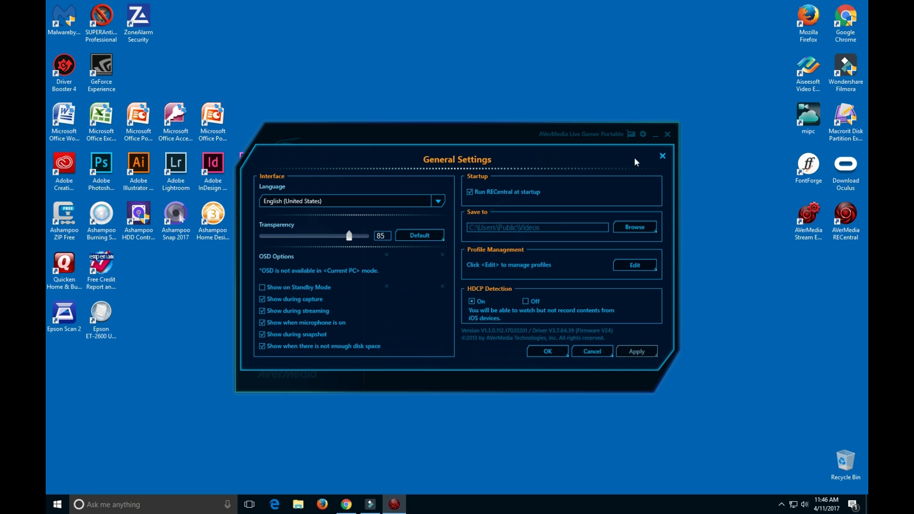
click(661, 156)
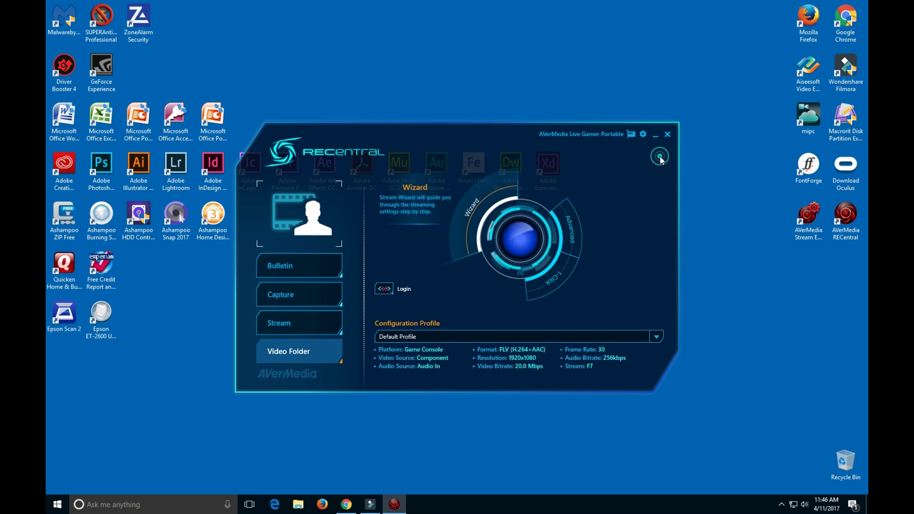
Step: Confirm AVerMedia Live Gamer Portable is the selected capture card, leaving it unchanged
click(629, 137)
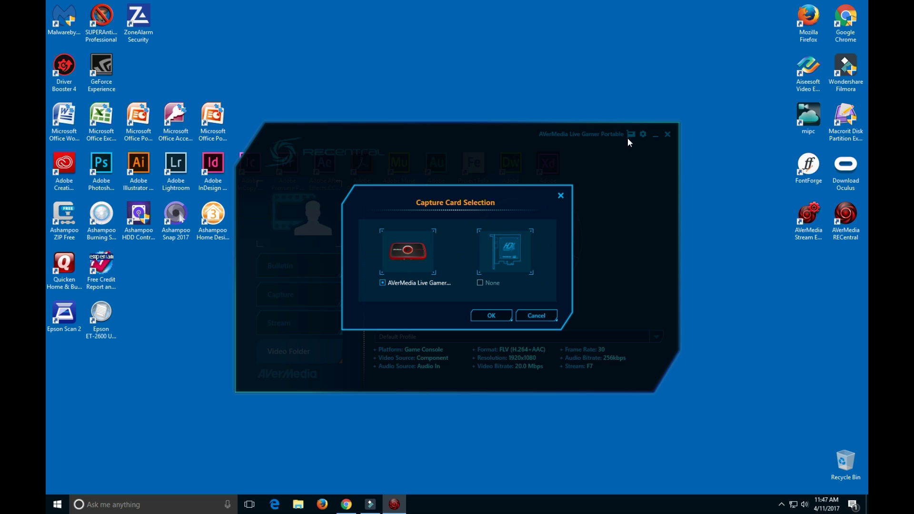
click(562, 195)
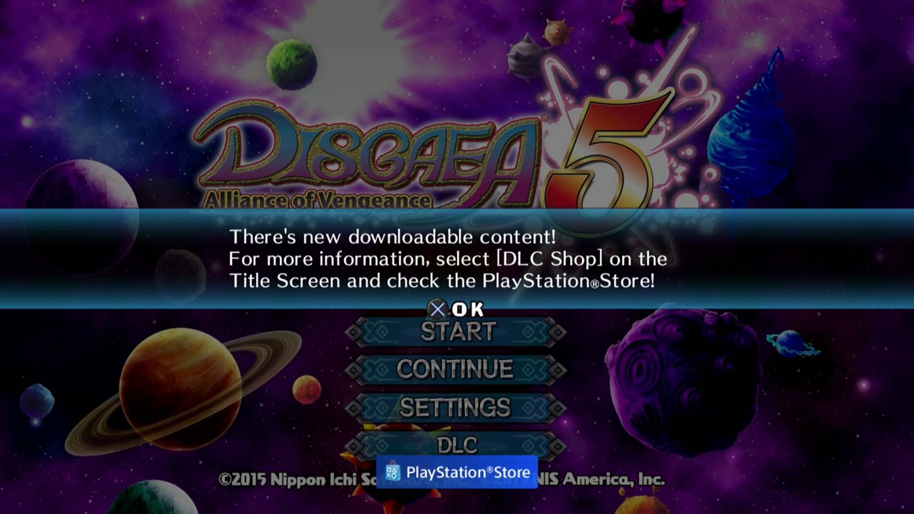
Step: Dismiss the DLC notice and open SETTINGS from the title menu to review Ally Effects
key(Return)
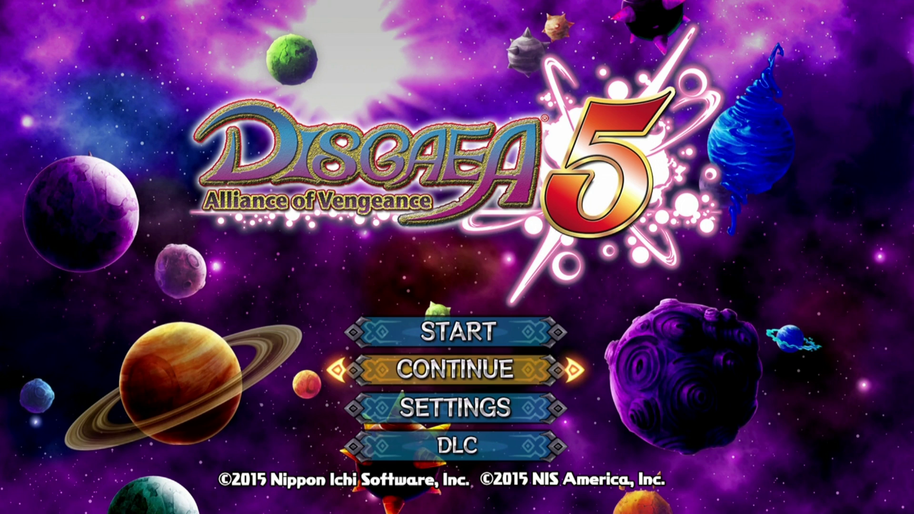
key(Up)
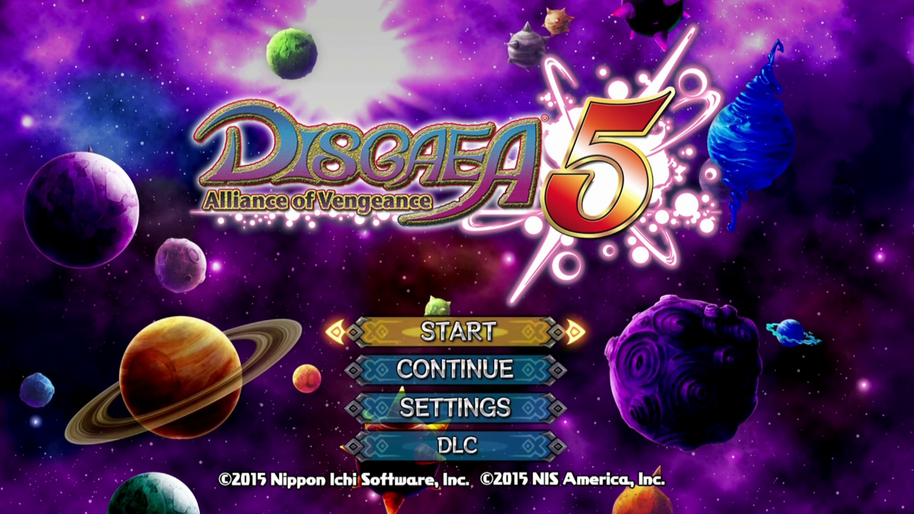
key(Down)
key(Down)
key(Return)
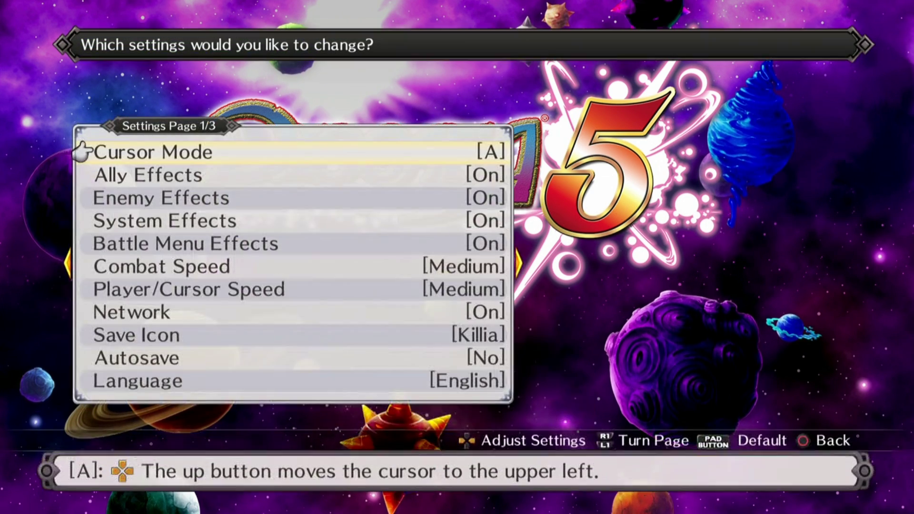
key(Down)
key(Down)
key(Down)
key(Down)
key(Down)
key(Down)
key(Down)
key(Down)
key(Down)
key(Down)
key(Down)
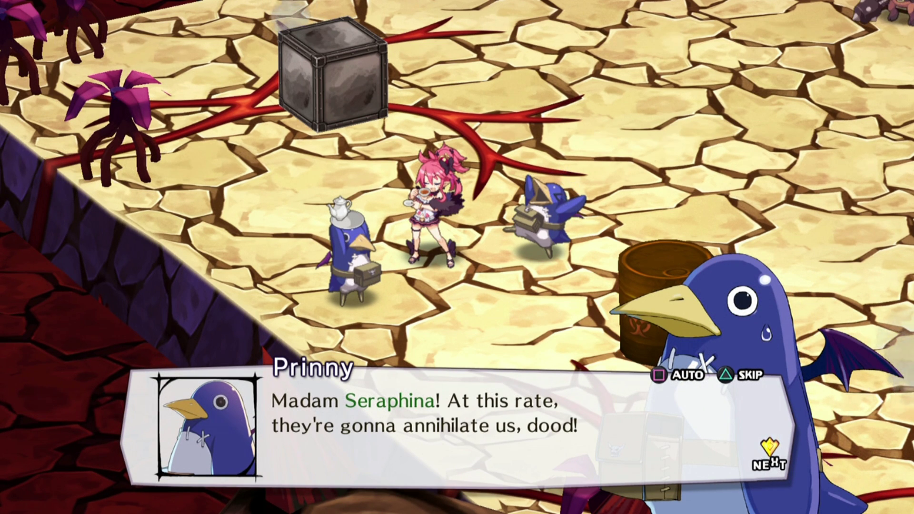
Step: Advance through the Prinny and Seraphina lines about the sardine, Void Dark and Balor Gaze
key(Return)
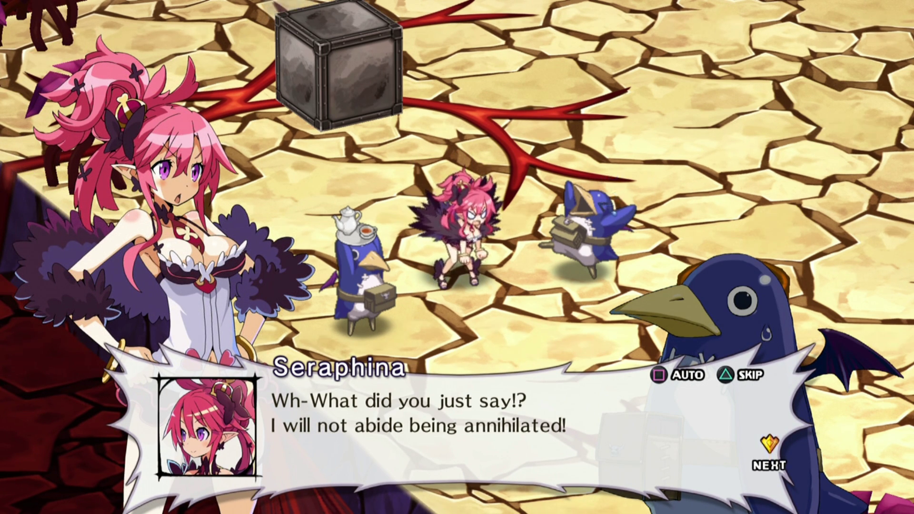
key(Return)
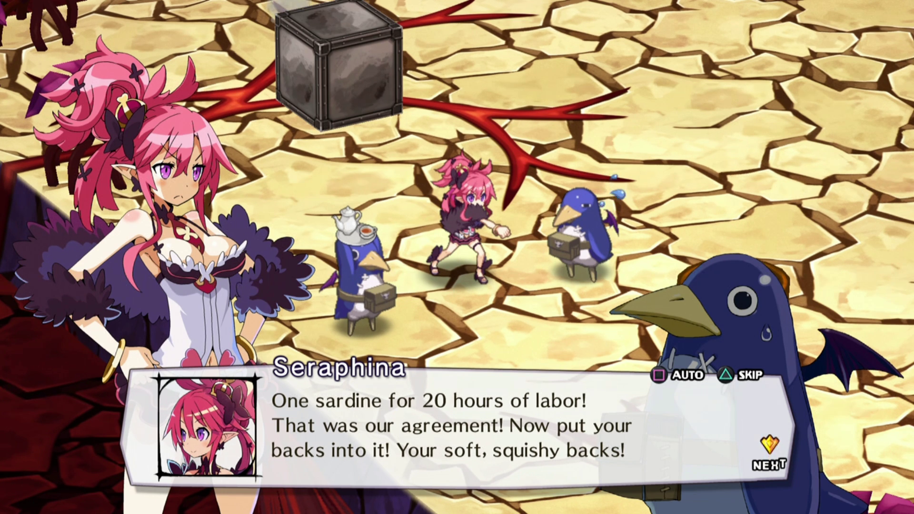
key(Return)
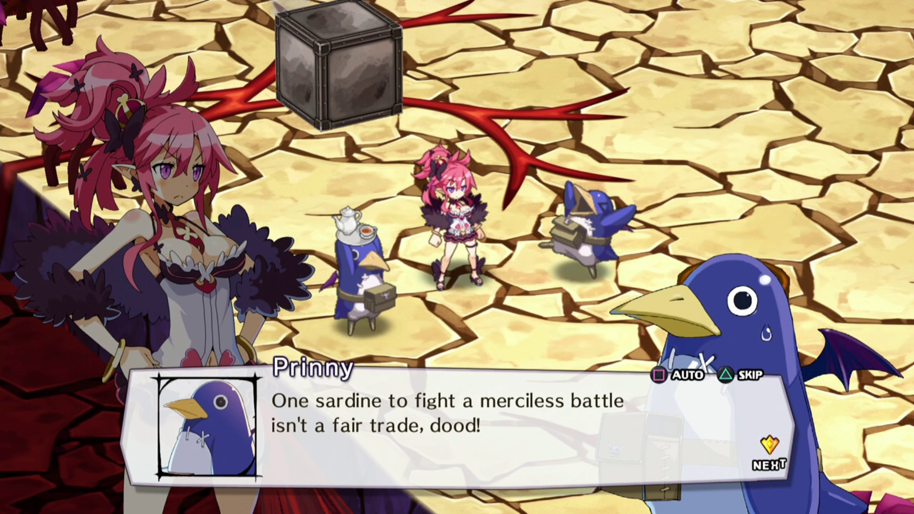
key(Return)
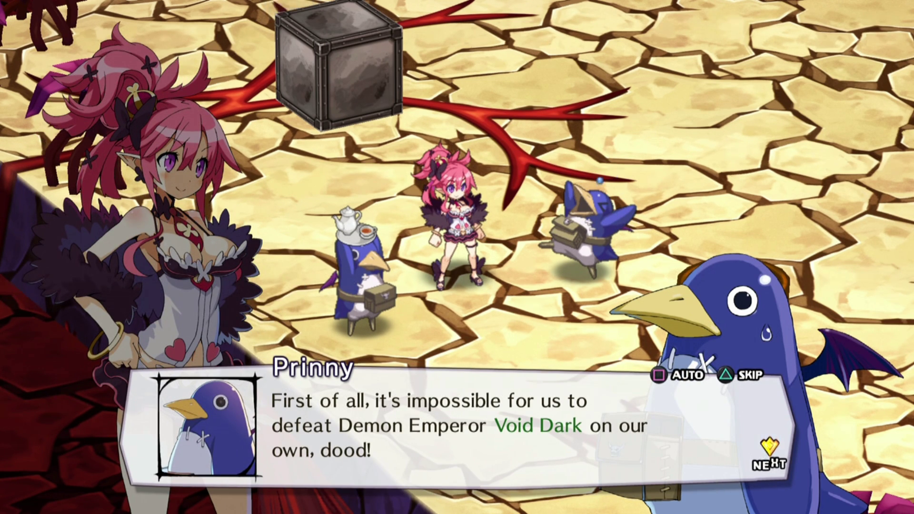
key(Return)
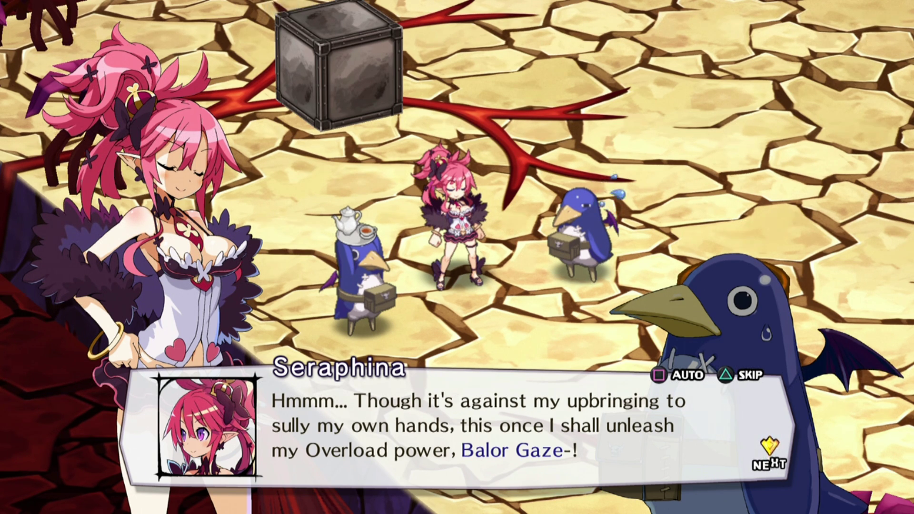
key(Return)
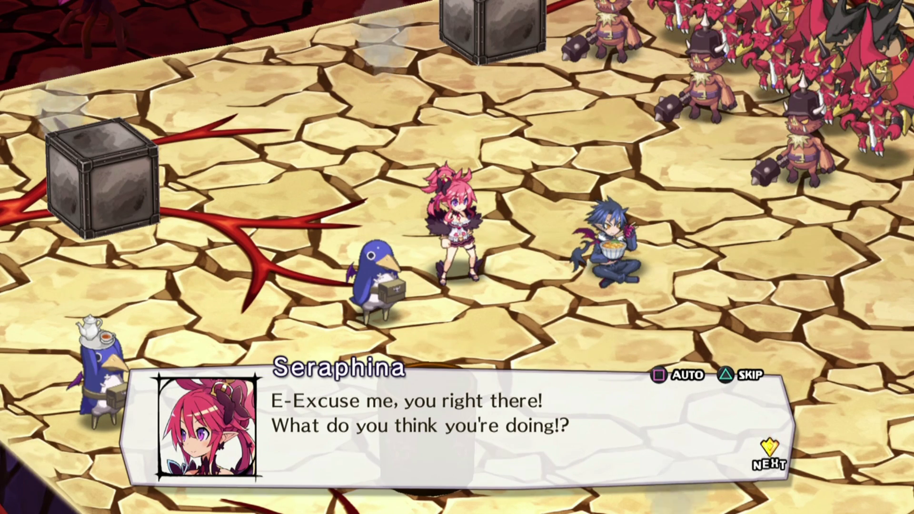
Step: Advance past Seraphina's challenge, the stranger's meal and refueling lines, and her amazed reaction
key(Return)
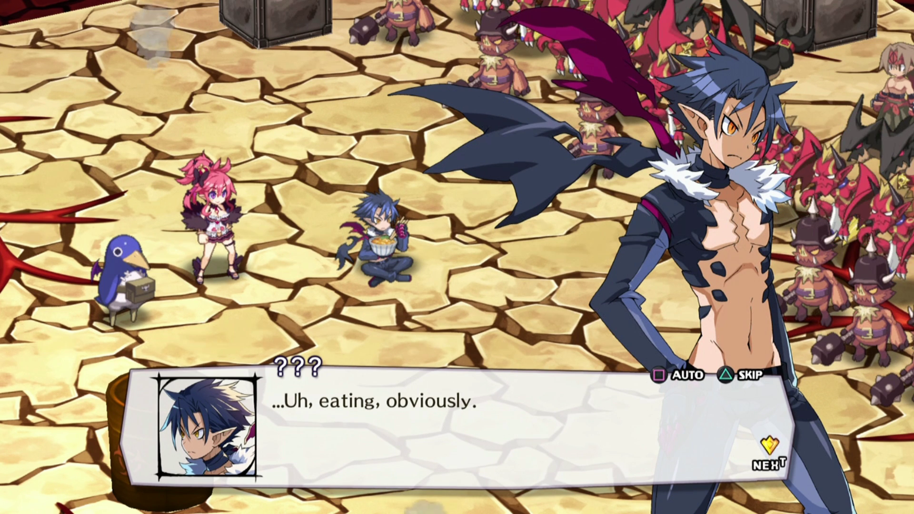
key(Return)
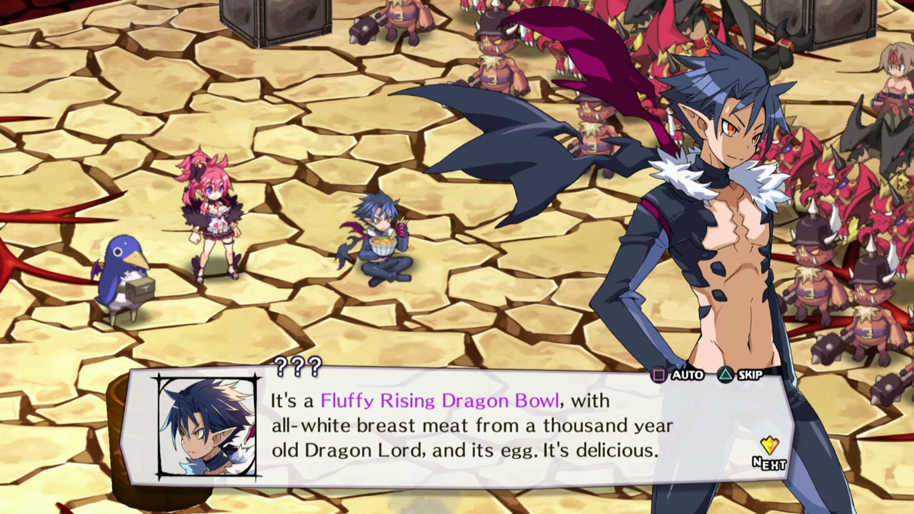
key(Return)
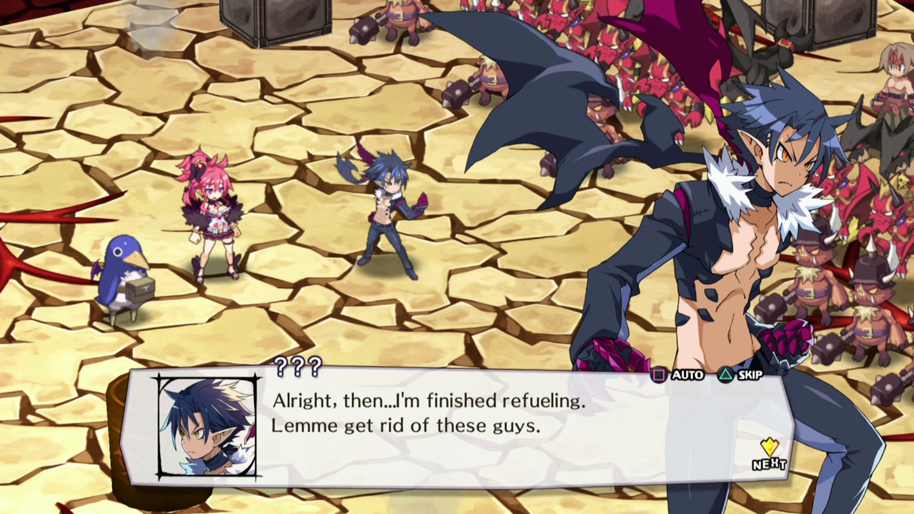
key(Return)
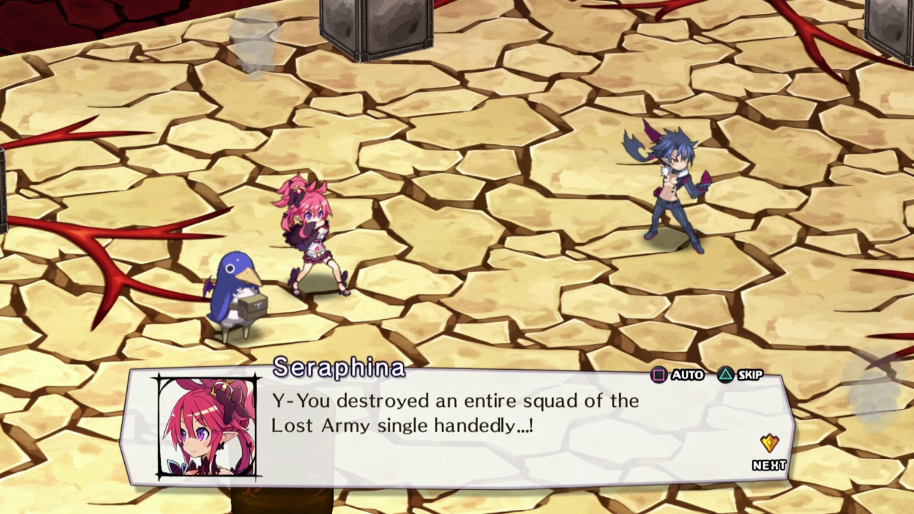
key(Return)
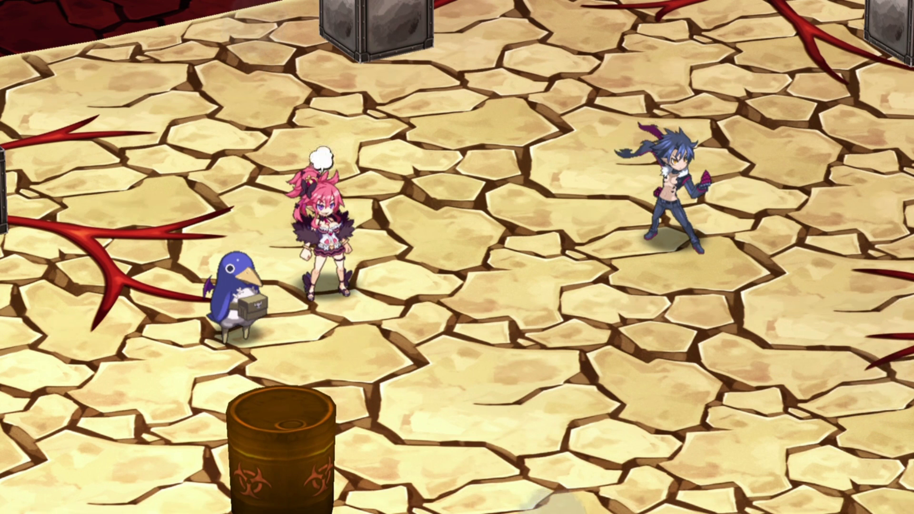